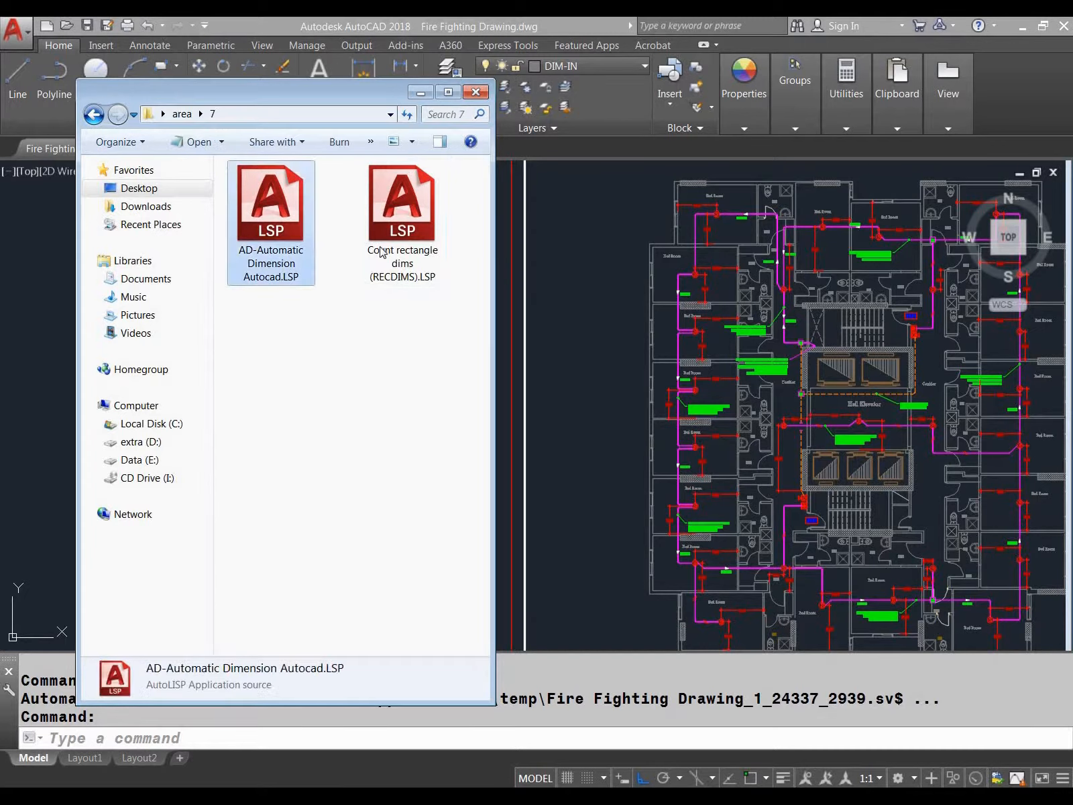
# Open the application loader (AP) and select AD-Automatic Dimension Autocad.LSP and Count rectangle dims (RECDIMS).LSP in folder 7
pyautogui.click(421, 92)
pyautogui.click(412, 358)
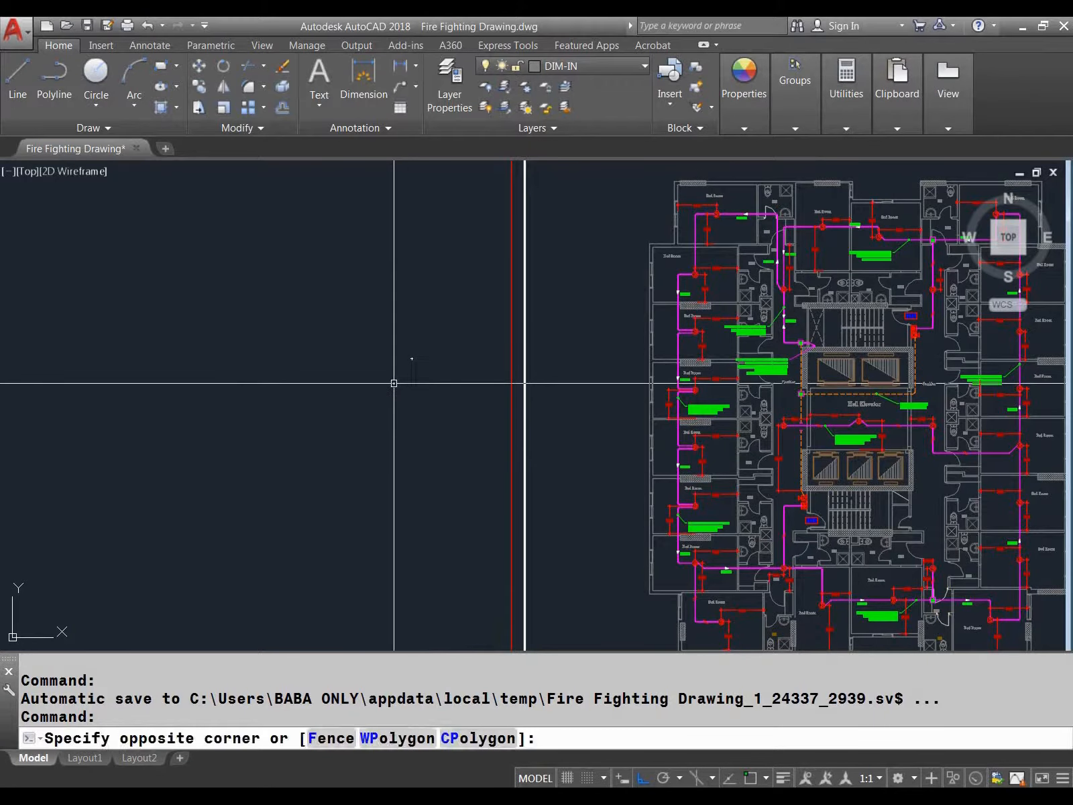
pyautogui.press('Escape')
pyautogui.press('Escape')
pyautogui.write('AP')
pyautogui.press('Return')
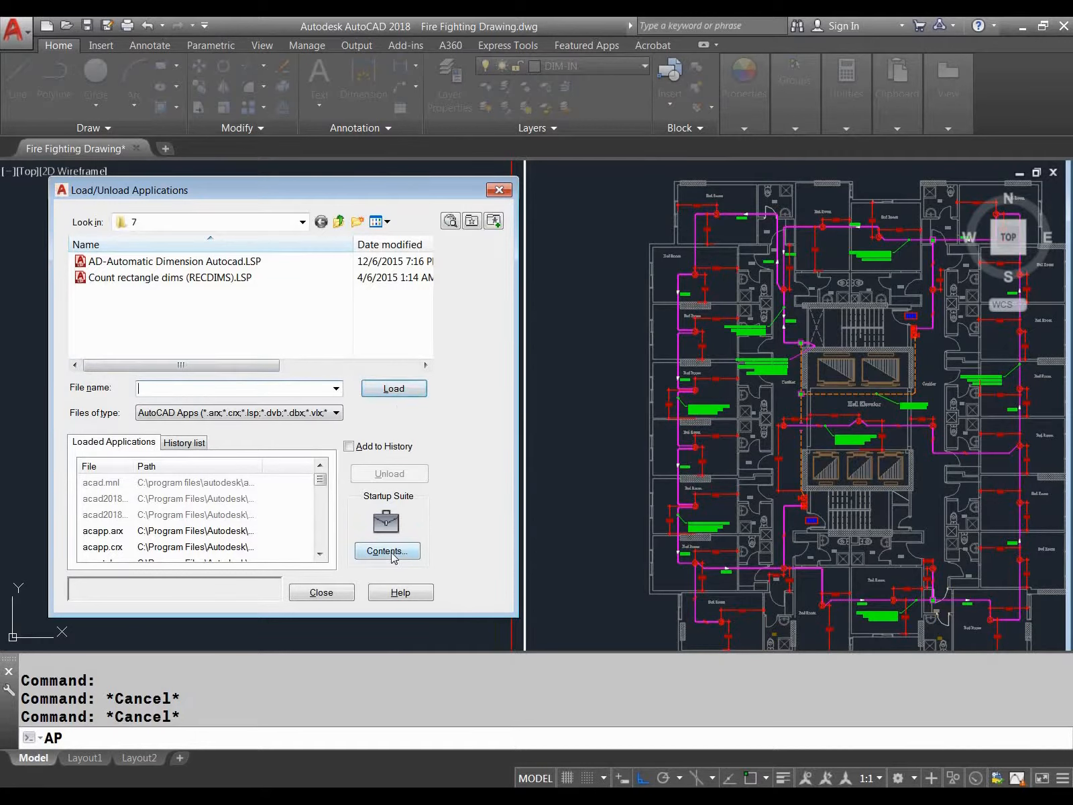
pyautogui.moveTo(228, 306); pyautogui.dragTo(176, 258)
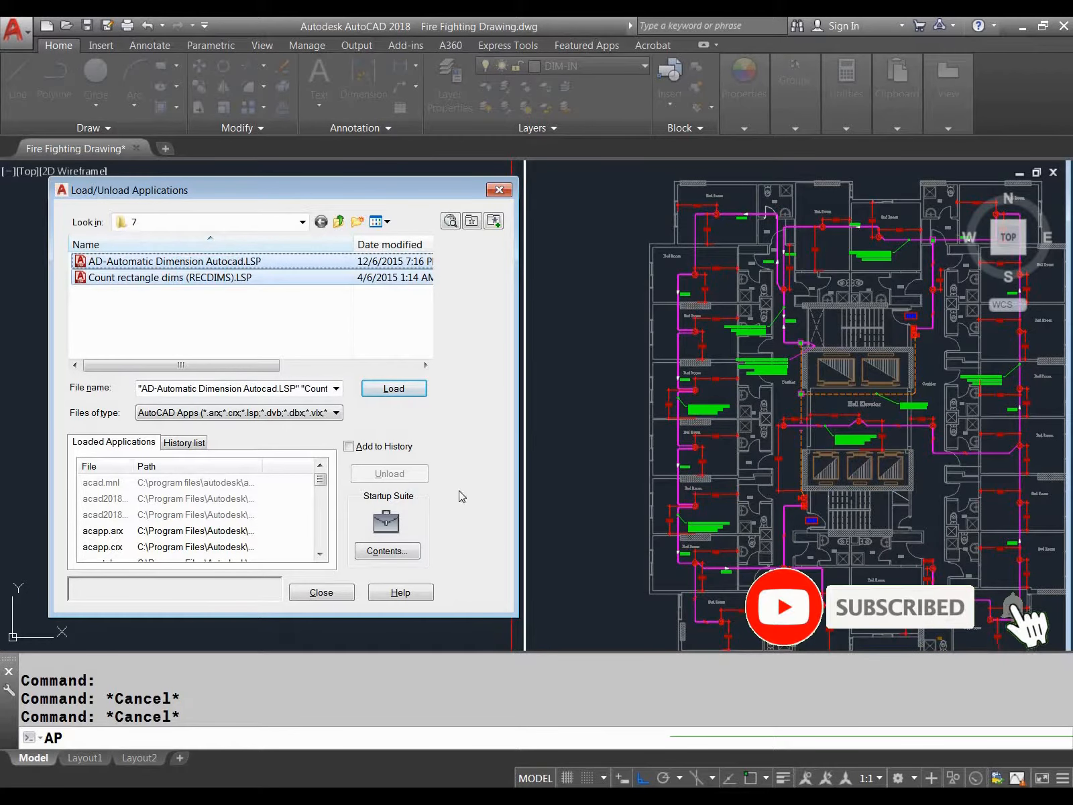
# View the Startup Suite's list of applications and its add-file dialog without adding any file
pyautogui.click(385, 555)
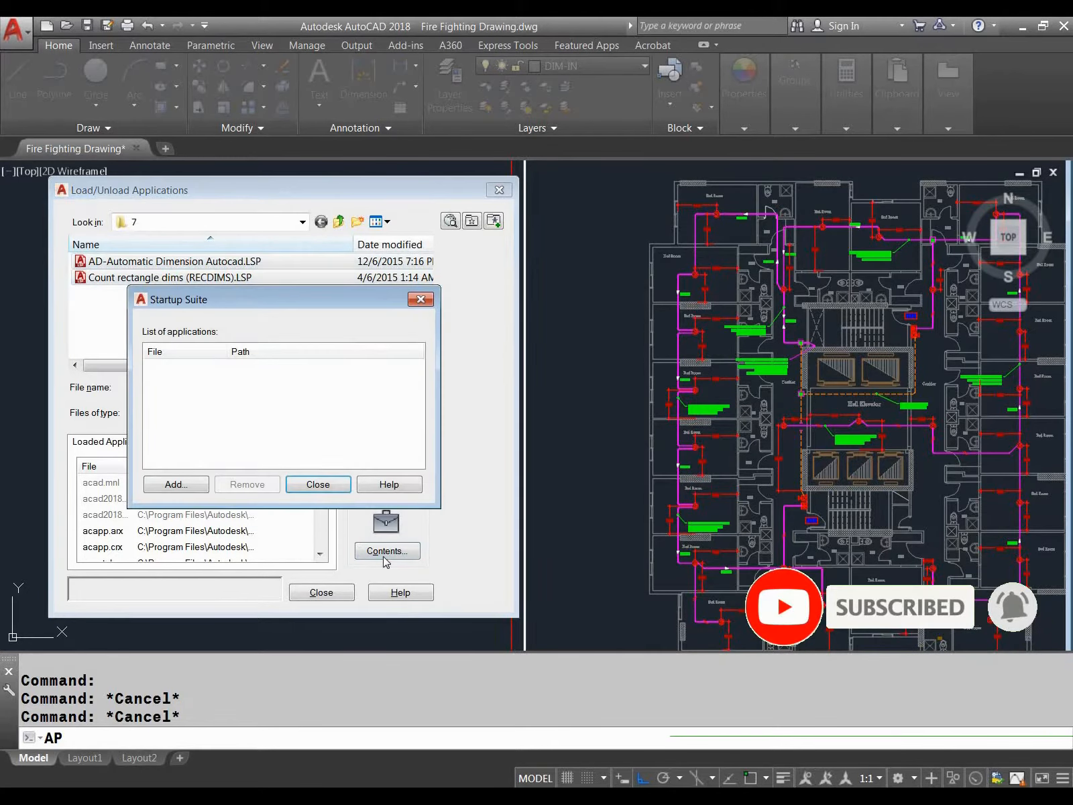
pyautogui.click(172, 485)
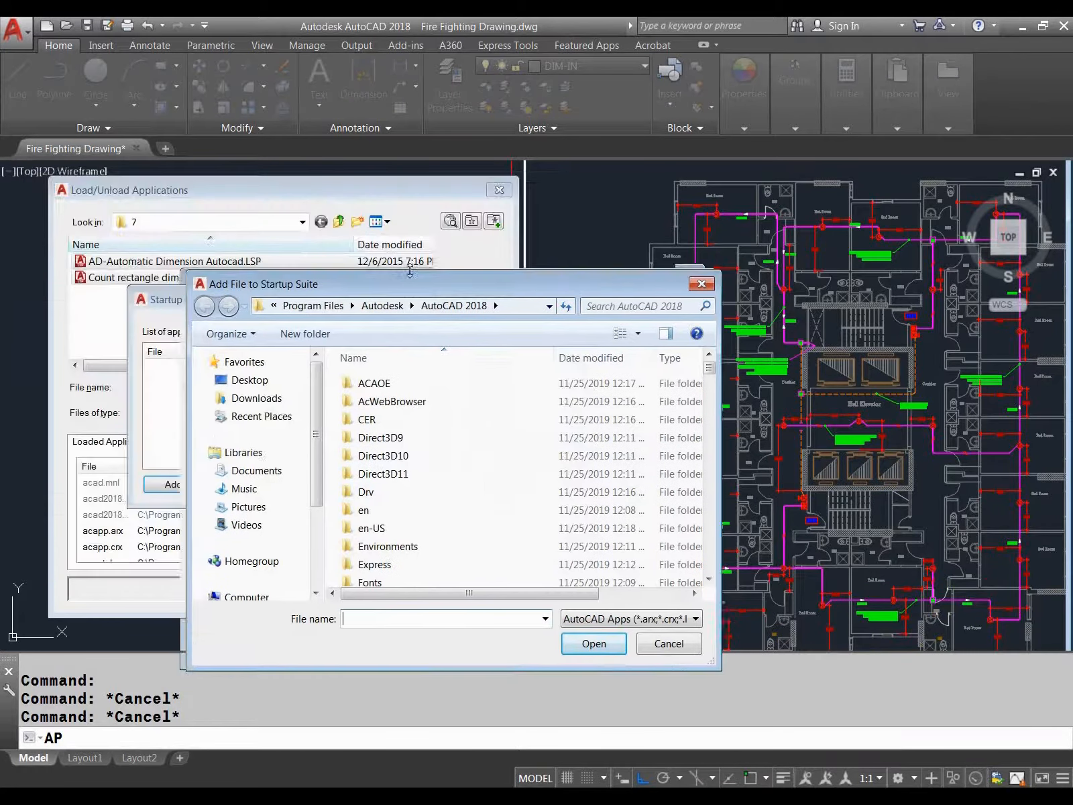
pyautogui.click(671, 644)
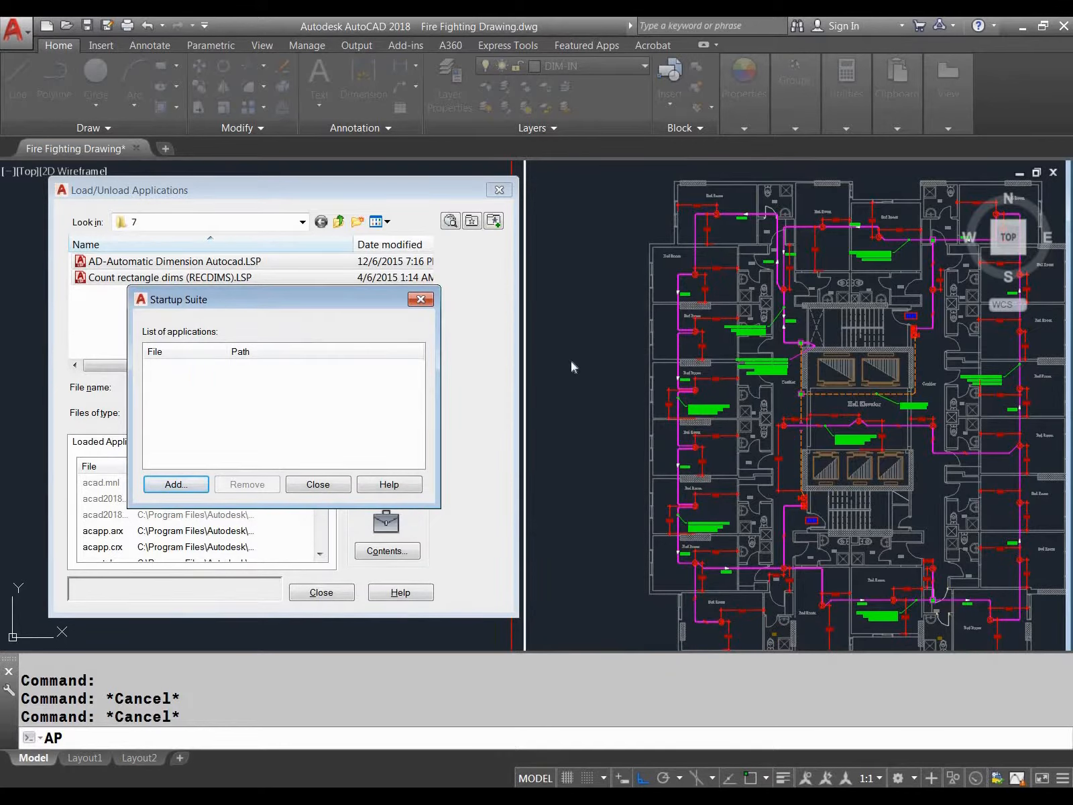
pyautogui.click(222, 368)
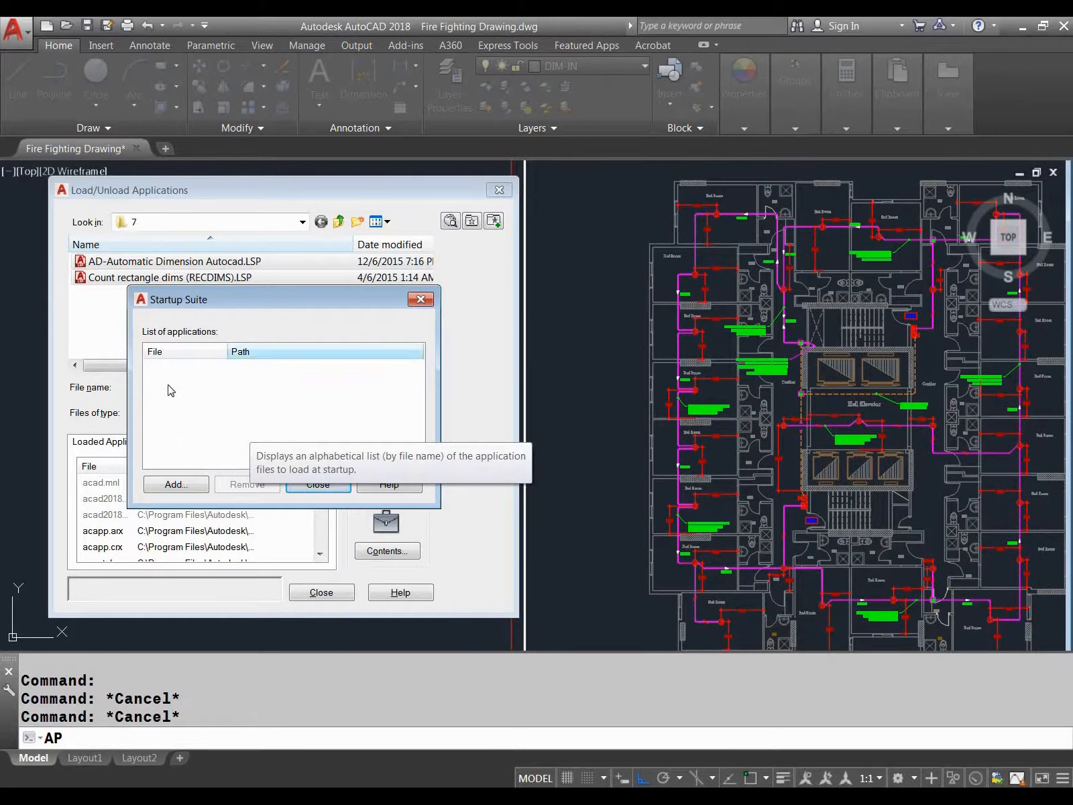
pyautogui.click(315, 485)
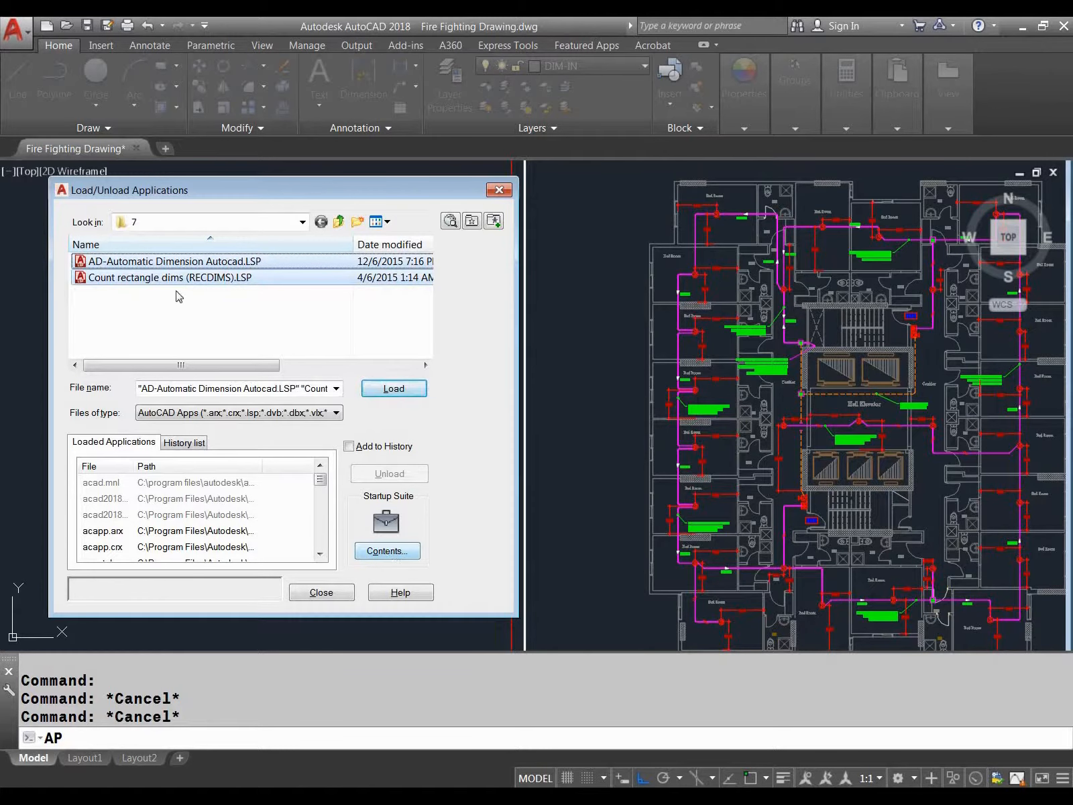
# Load the two selected LISP files into the drawing session and close the application loader
pyautogui.click(396, 391)
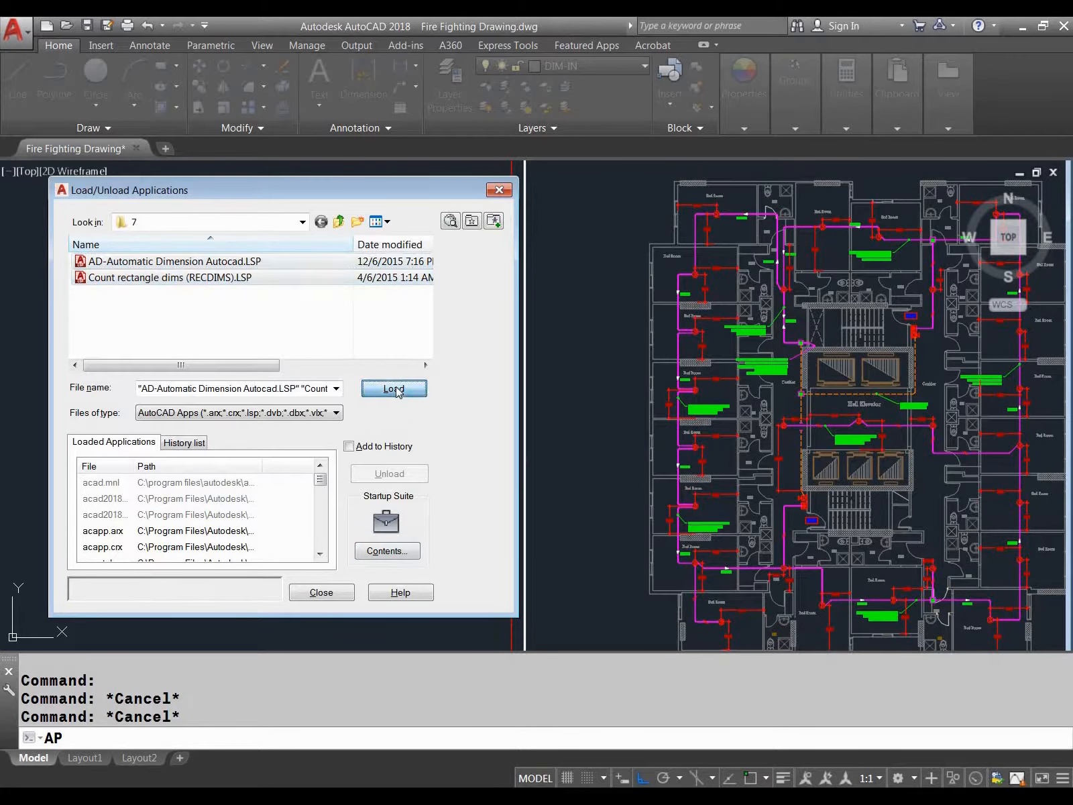
pyautogui.click(562, 454)
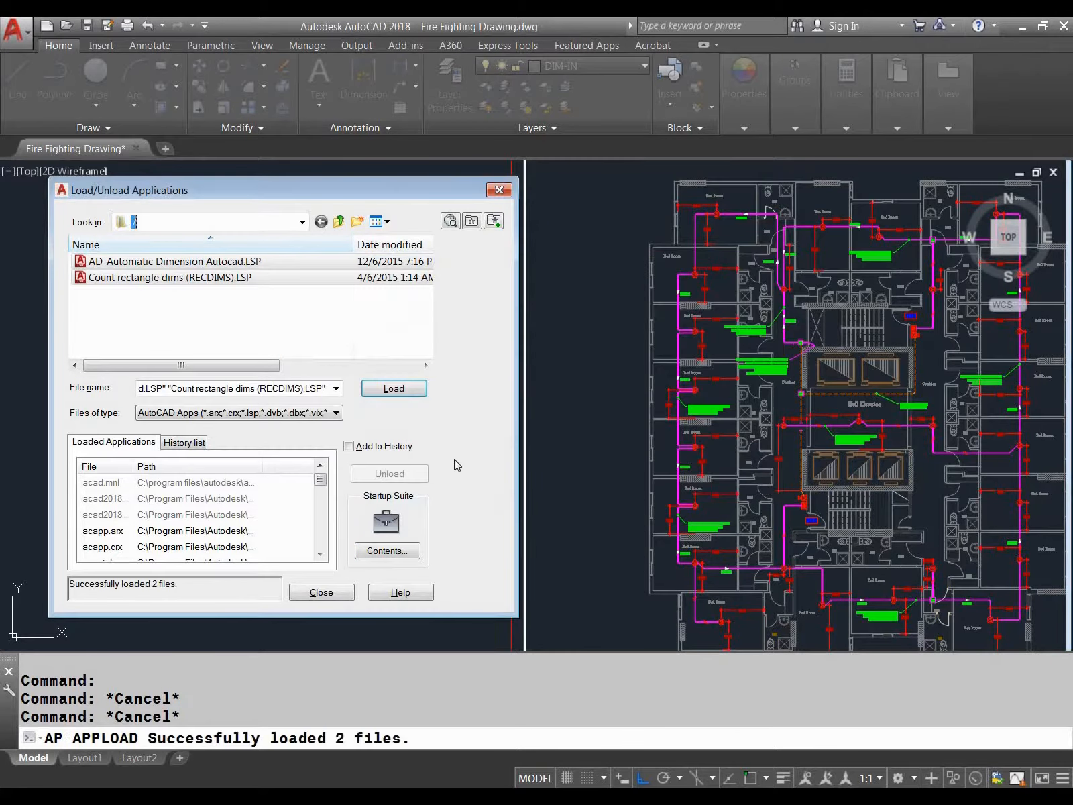
pyautogui.click(316, 593)
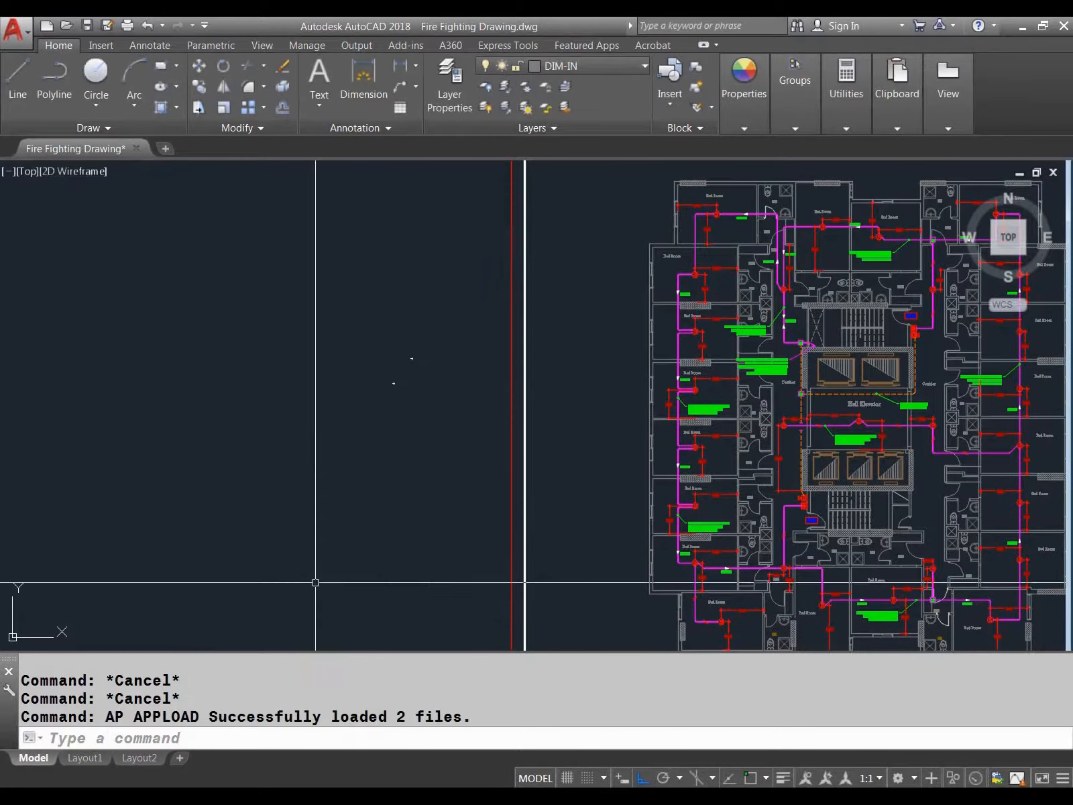
# Look up the AD-Automatic Dimension Autocad.LSP file in folder 7 in Windows Explorer, then return to AutoCAD
pyautogui.moveTo(440, 492); pyautogui.dragTo(318, 487, button='middle')
pyautogui.moveTo(477, 482)
pyautogui.mouseDown(button='middle')
pyautogui.moveTo(352, 498)
pyautogui.moveTo(408, 490)
pyautogui.mouseUp(button='middle')
pyautogui.scroll(2, 386, 512)
pyautogui.click(121, 801)
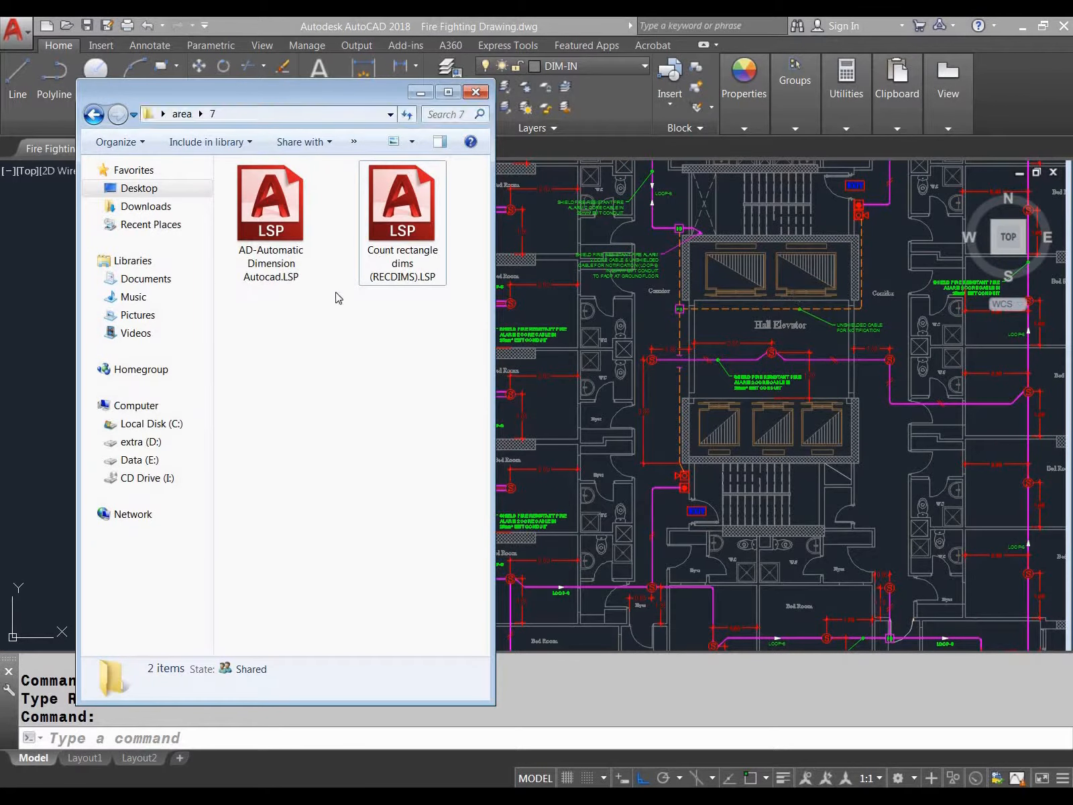
pyautogui.click(305, 268)
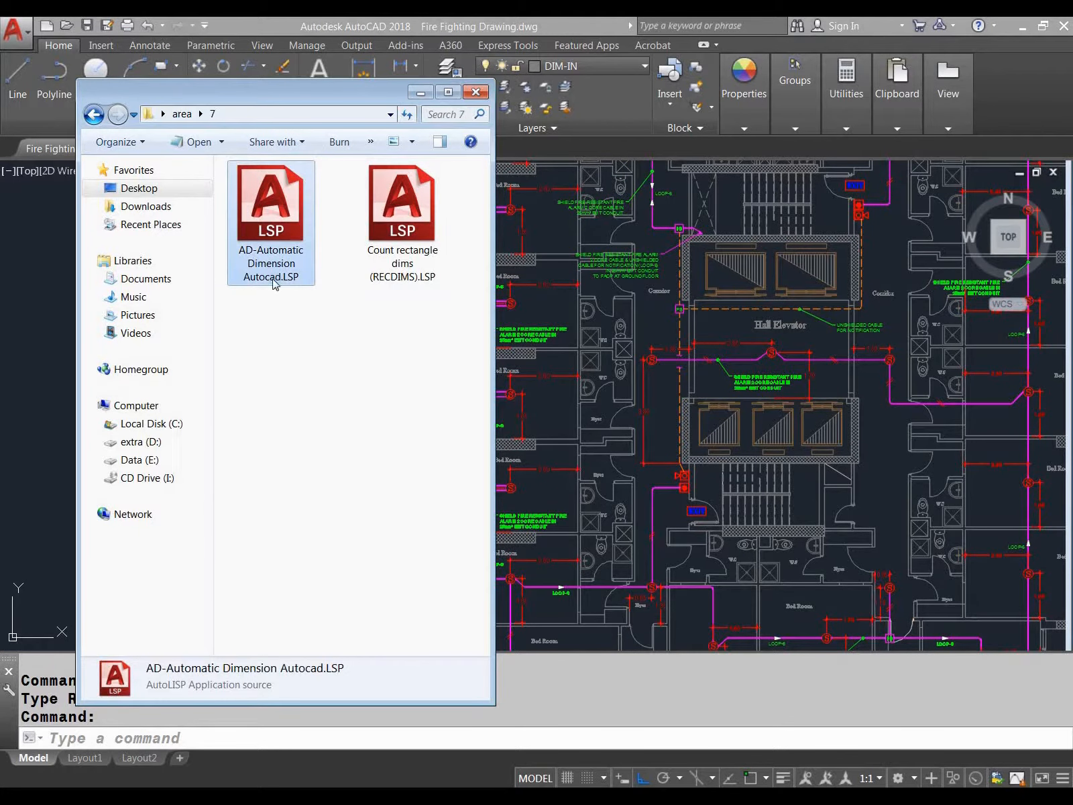
pyautogui.click(420, 93)
# Draw a rectangle about 4 by 5 units in the empty area between the sheet border and the bedrooms
pyautogui.moveTo(335, 398)
pyautogui.mouseDown(button='middle')
pyautogui.moveTo(420, 371)
pyautogui.moveTo(429, 407)
pyautogui.moveTo(402, 422)
pyautogui.mouseUp(button='middle')
pyautogui.press('Escape')
pyautogui.write('R')
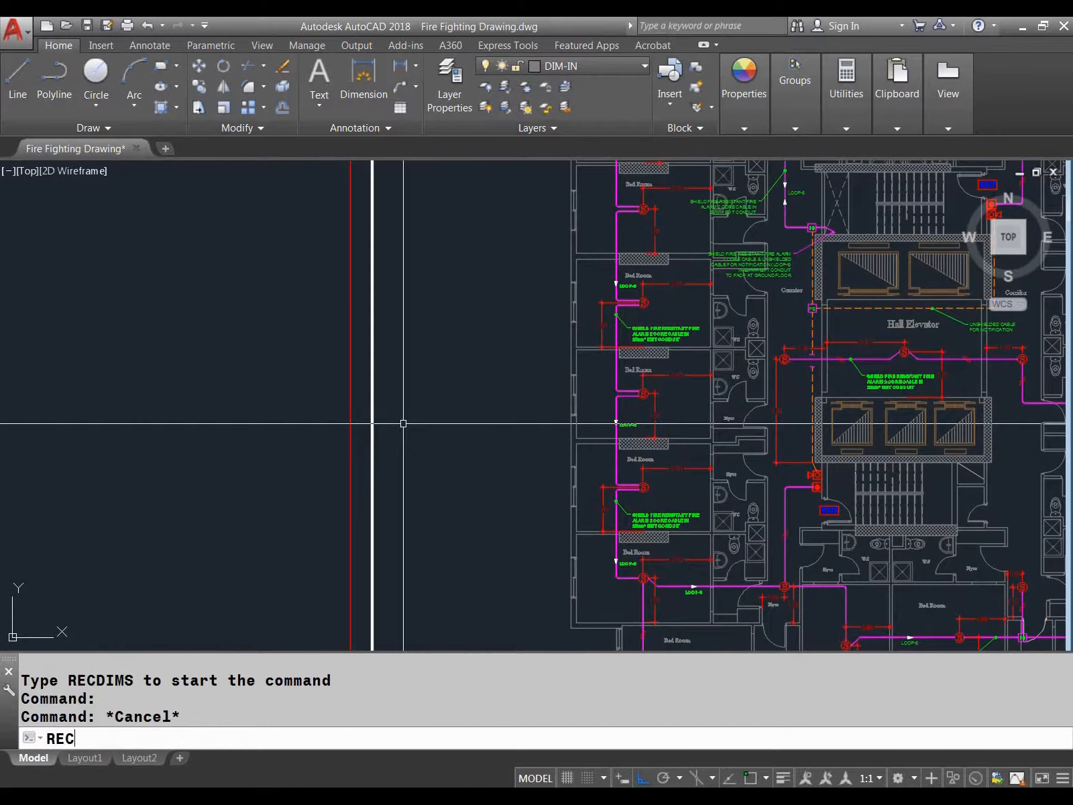
pyautogui.write('EC')
pyautogui.press('Return')
pyautogui.click(425, 334)
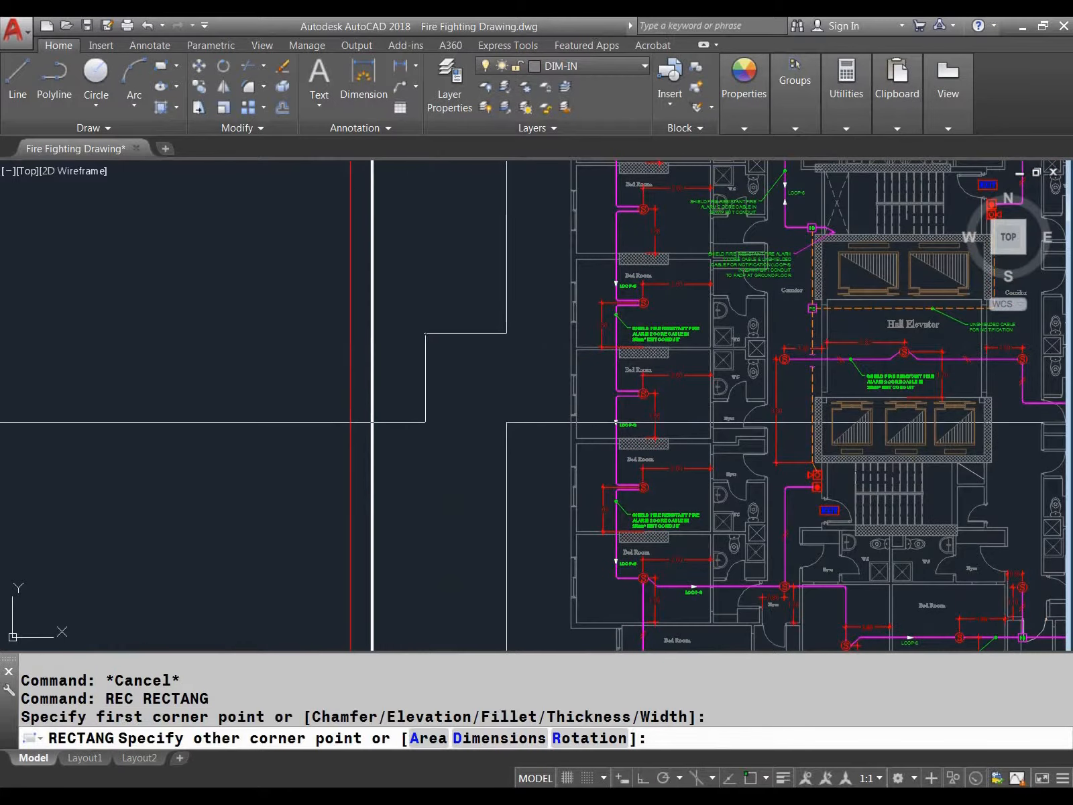
pyautogui.click(542, 460)
pyautogui.moveTo(469, 433); pyautogui.dragTo(462, 523, button='middle')
pyautogui.press('Escape')
pyautogui.press('Escape')
pyautogui.press('Escape')
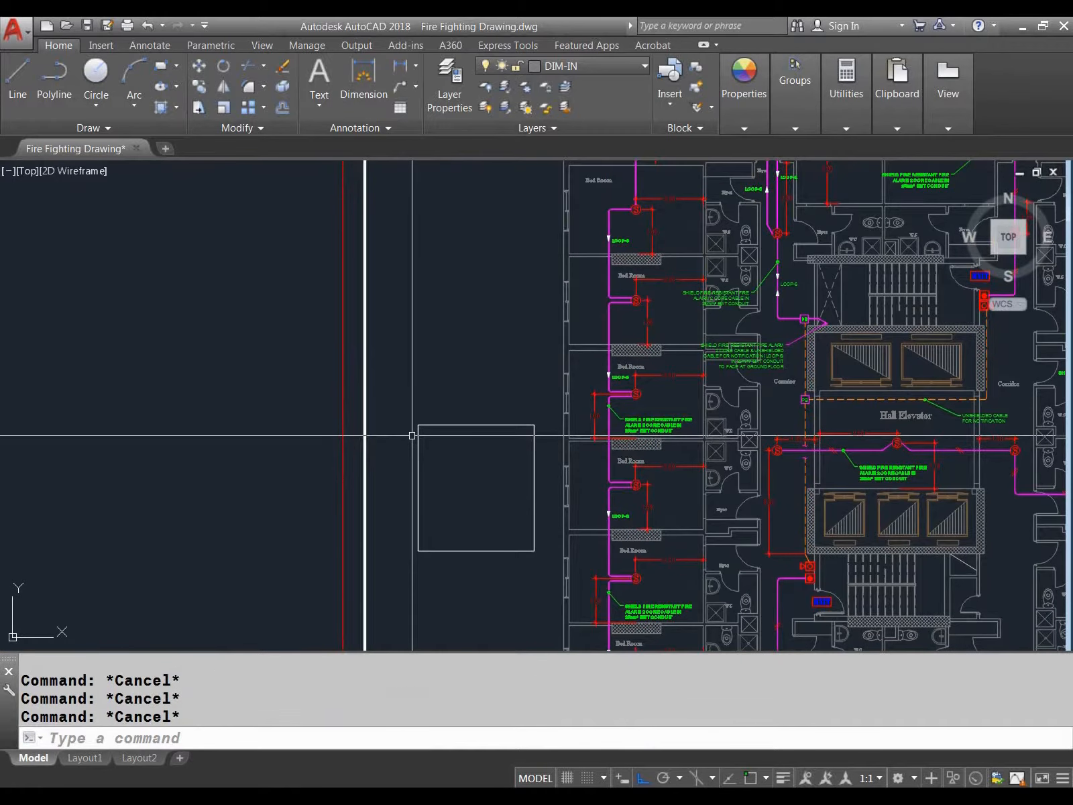
# Dimension all sides of the new rectangle with the AD automatic dimension command, using its default options
pyautogui.write('AD')
pyautogui.press('Return')
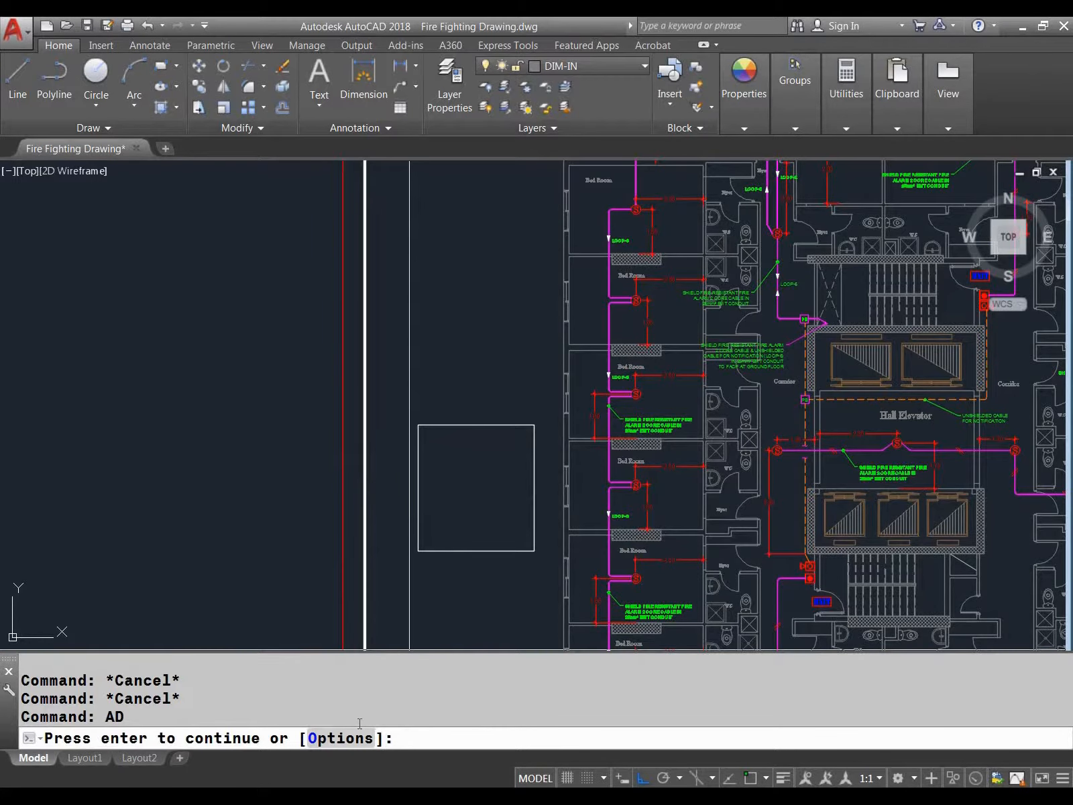
pyautogui.moveTo(488, 511); pyautogui.dragTo(461, 520, button='middle')
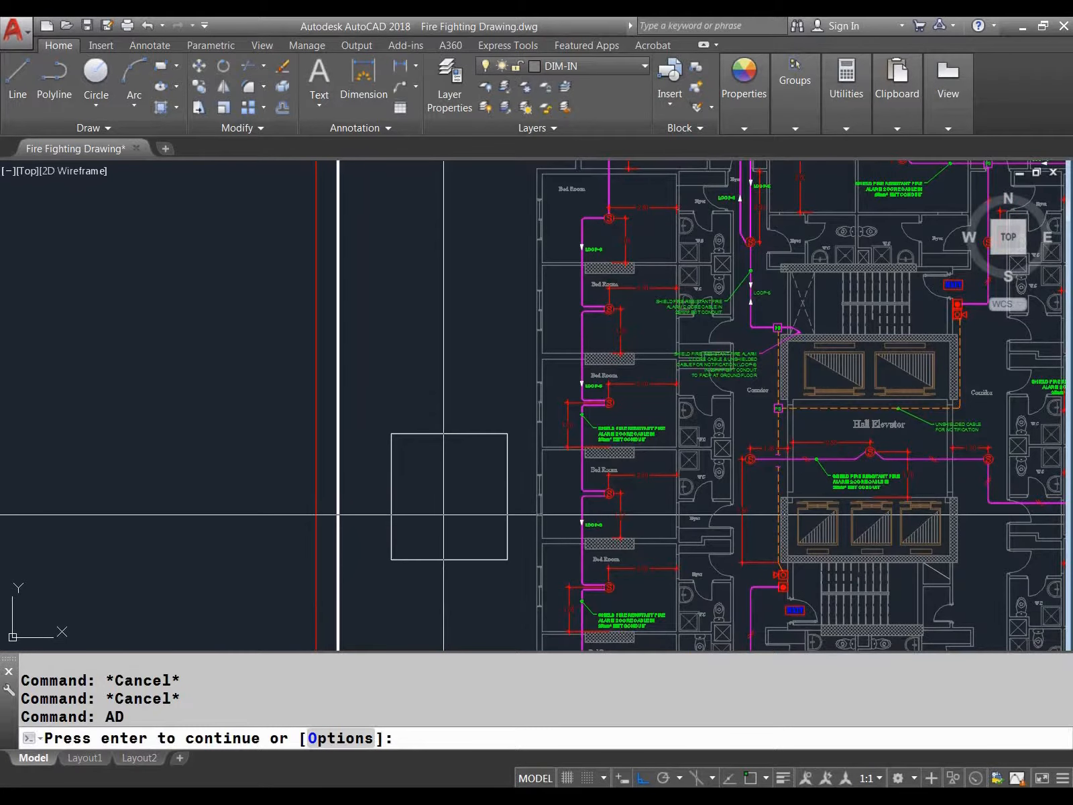
pyautogui.press('Return')
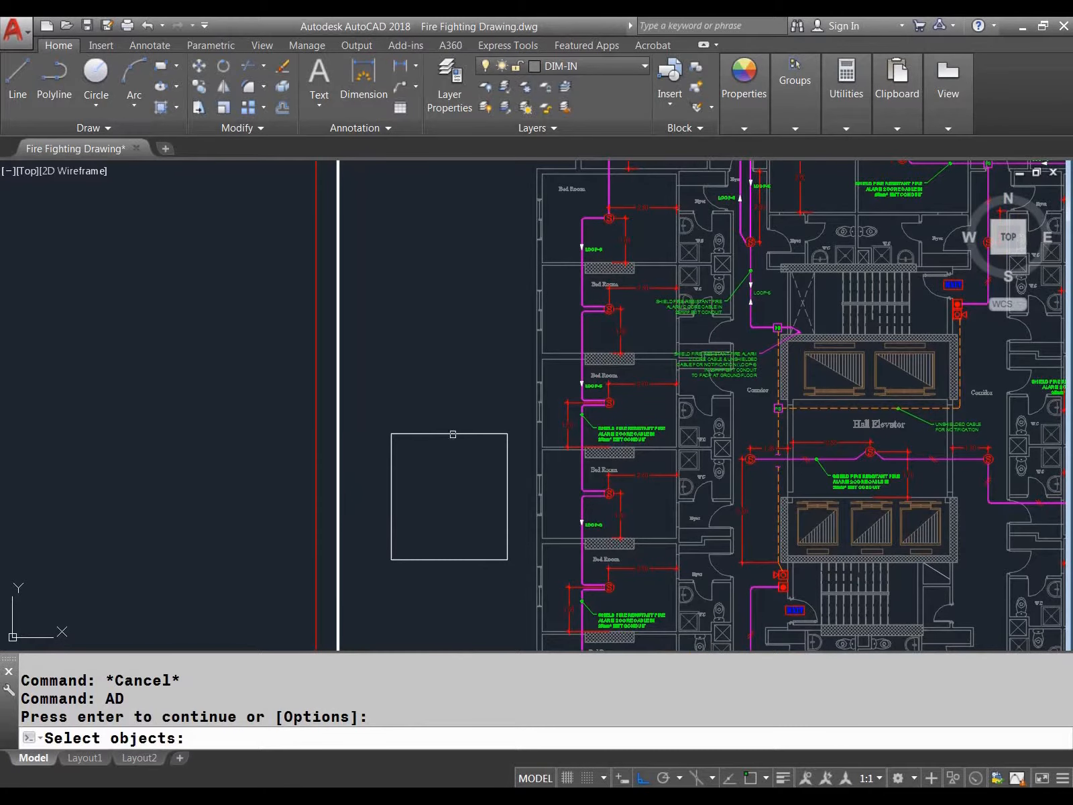
pyautogui.click(453, 434)
pyautogui.press('Return')
pyautogui.scroll(4, 461, 468)
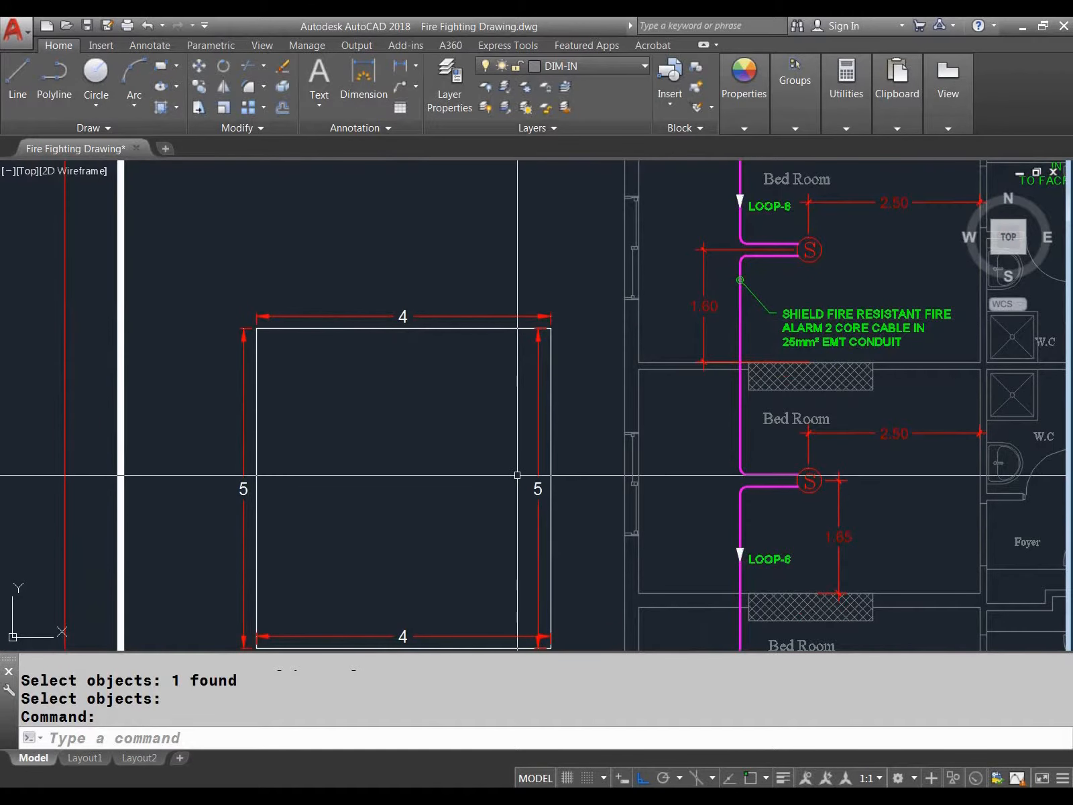
# Examine the properties of the vertical dimension on the rectangle's right side, then close them and clear the selection
pyautogui.click(541, 449)
pyautogui.click(501, 468)
pyautogui.hotkey('ctrl', '1')
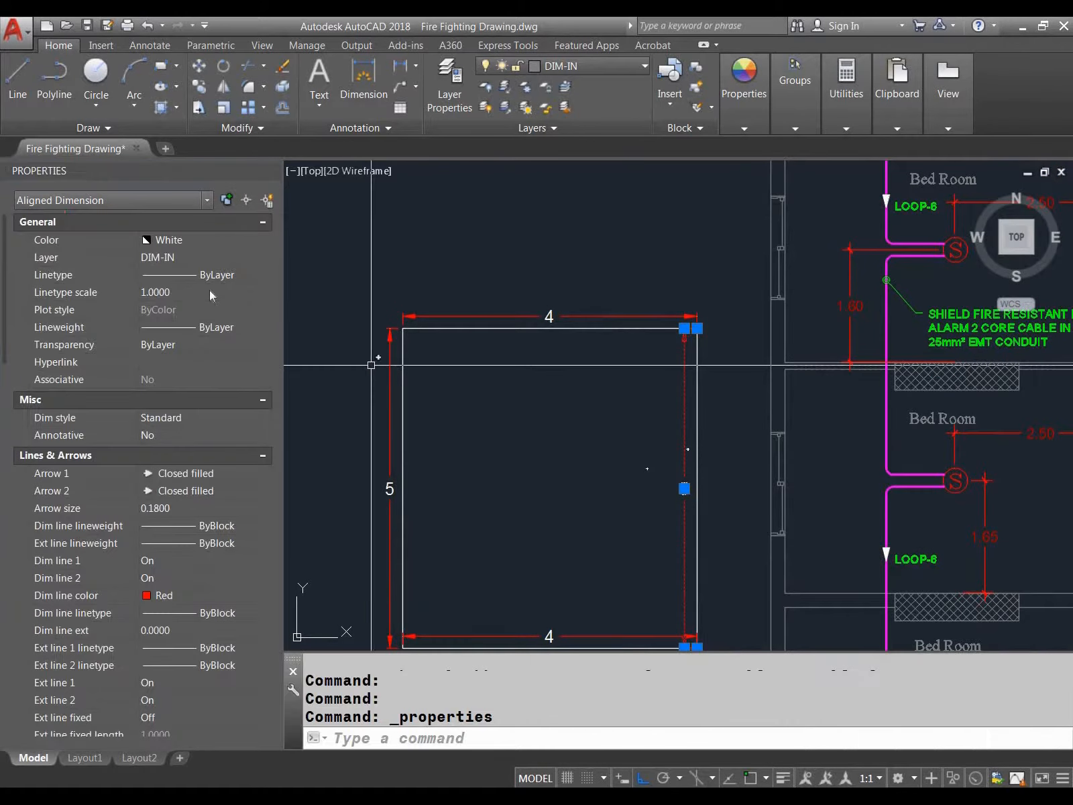
pyautogui.click(272, 171)
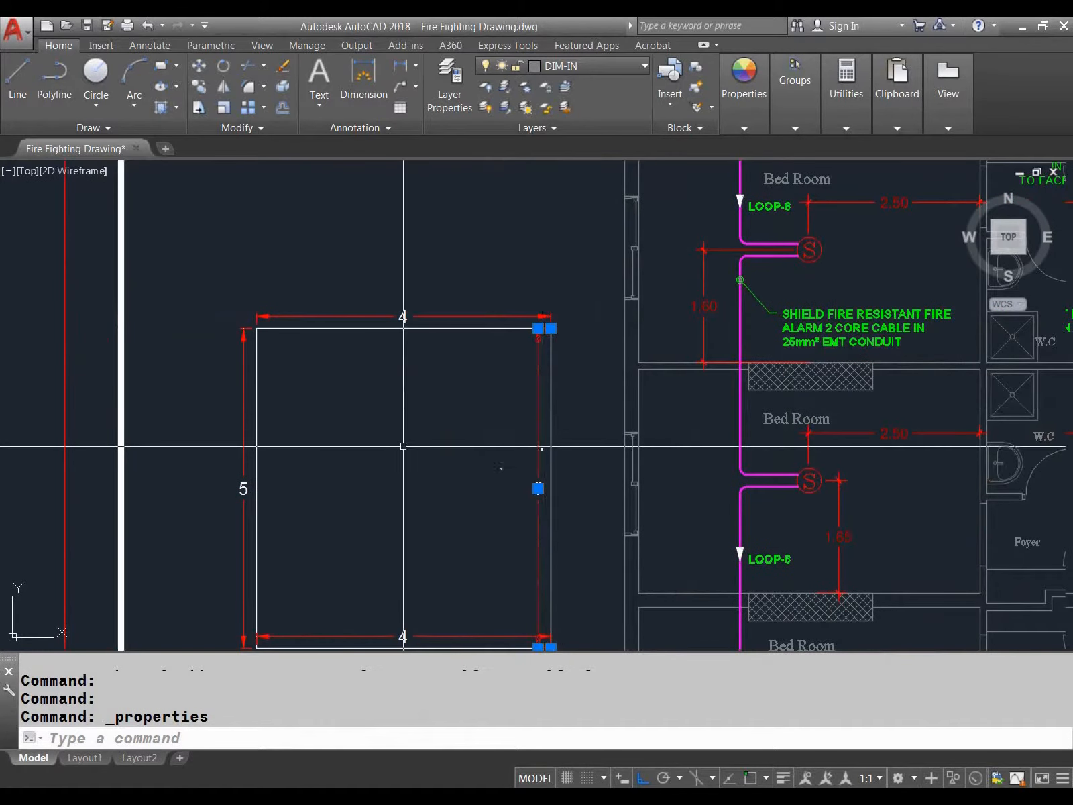
pyautogui.scroll(-2, 408, 584)
pyautogui.press('Escape')
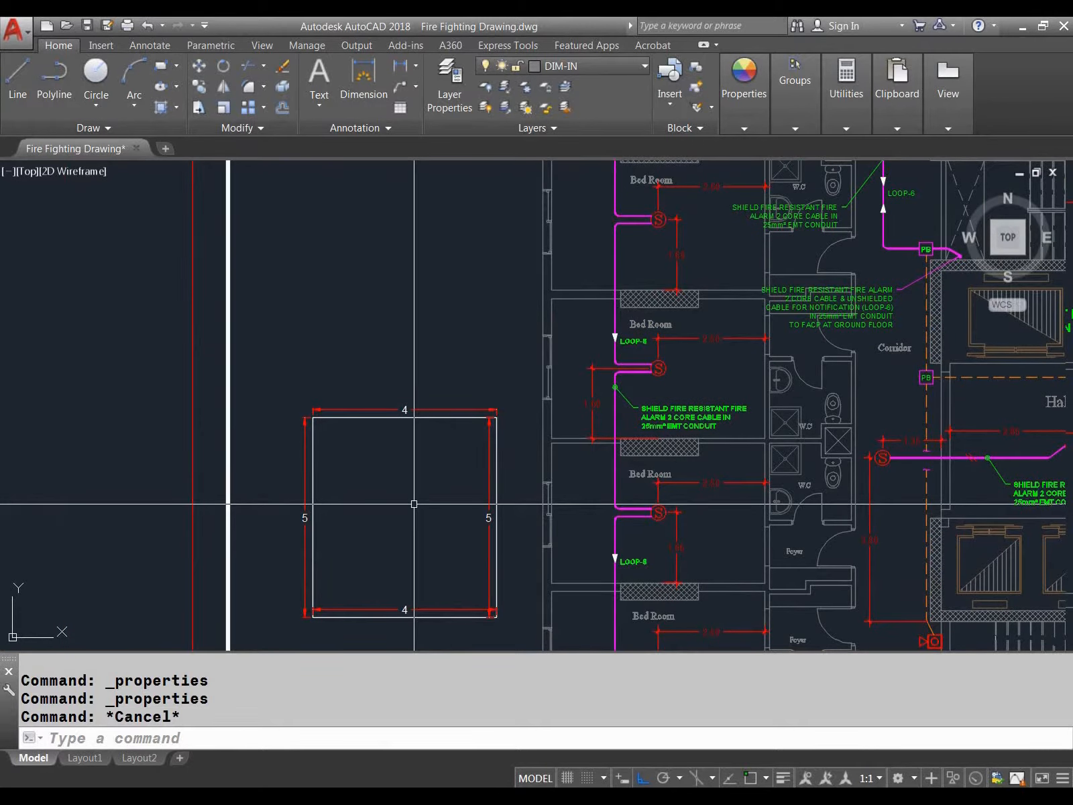
# Draw an open zigzag polyline above the rectangle with Ortho off, its five segments about 3, 4, 3, 3 and 2 units long
pyautogui.press('Escape')
pyautogui.write('pl')
pyautogui.press('Return')
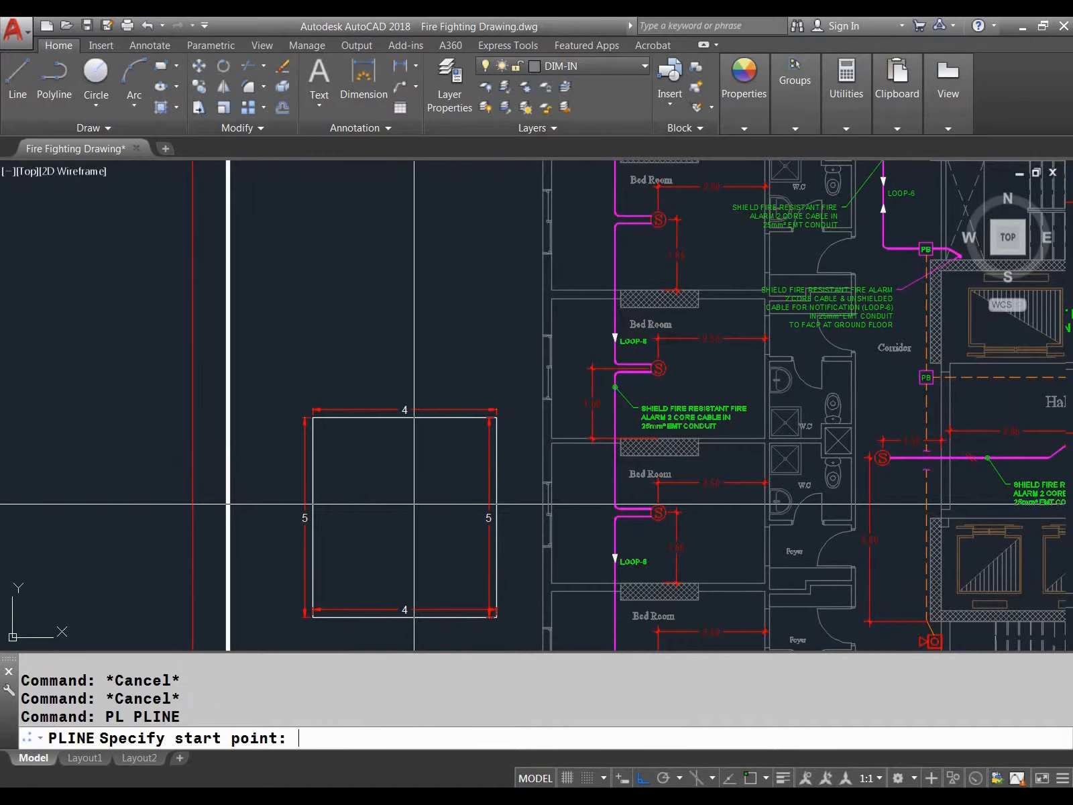
pyautogui.moveTo(300, 359)
pyautogui.mouseDown(button='middle')
pyautogui.moveTo(284, 444)
pyautogui.moveTo(297, 514)
pyautogui.mouseUp(button='middle')
pyautogui.click(266, 457)
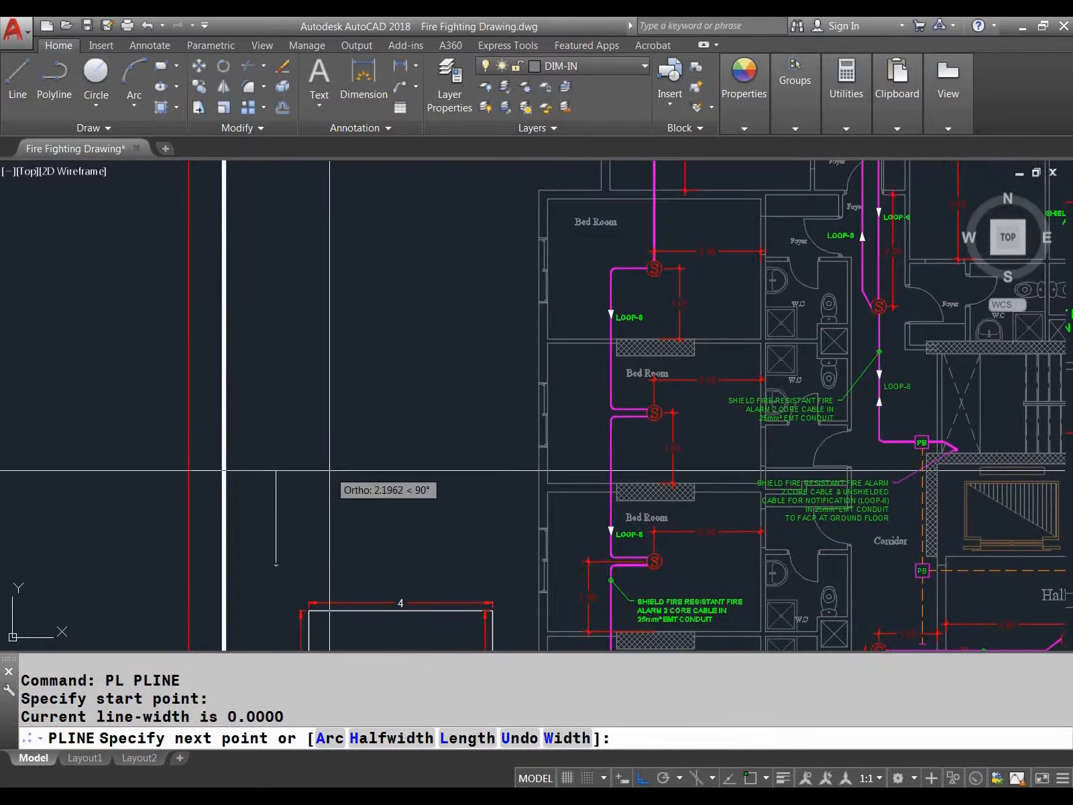
pyautogui.press('F8')
pyautogui.click(344, 468)
pyautogui.click(334, 316)
pyautogui.moveTo(334, 316); pyautogui.dragTo(333, 496, button='middle')
pyautogui.click(437, 451)
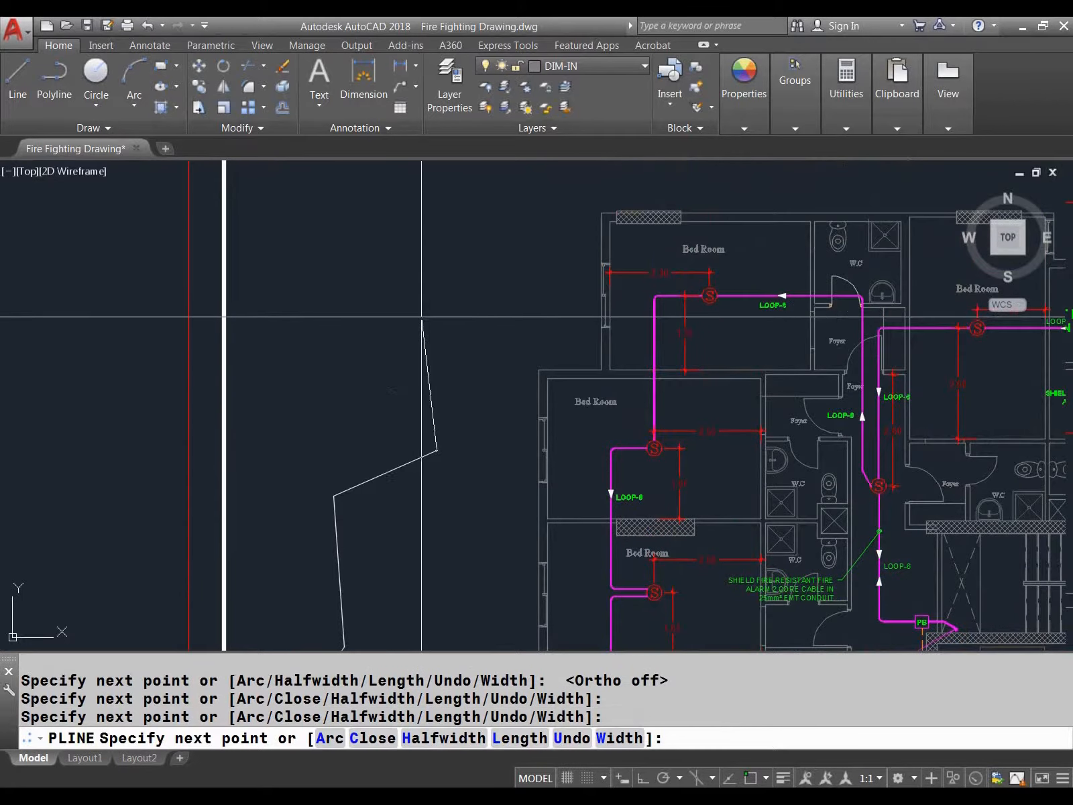
pyautogui.click(421, 312)
pyautogui.click(503, 263)
pyautogui.scroll(-2, 504, 262)
pyautogui.press('Escape')
pyautogui.press('Escape')
pyautogui.press('Escape')
pyautogui.press('Escape')
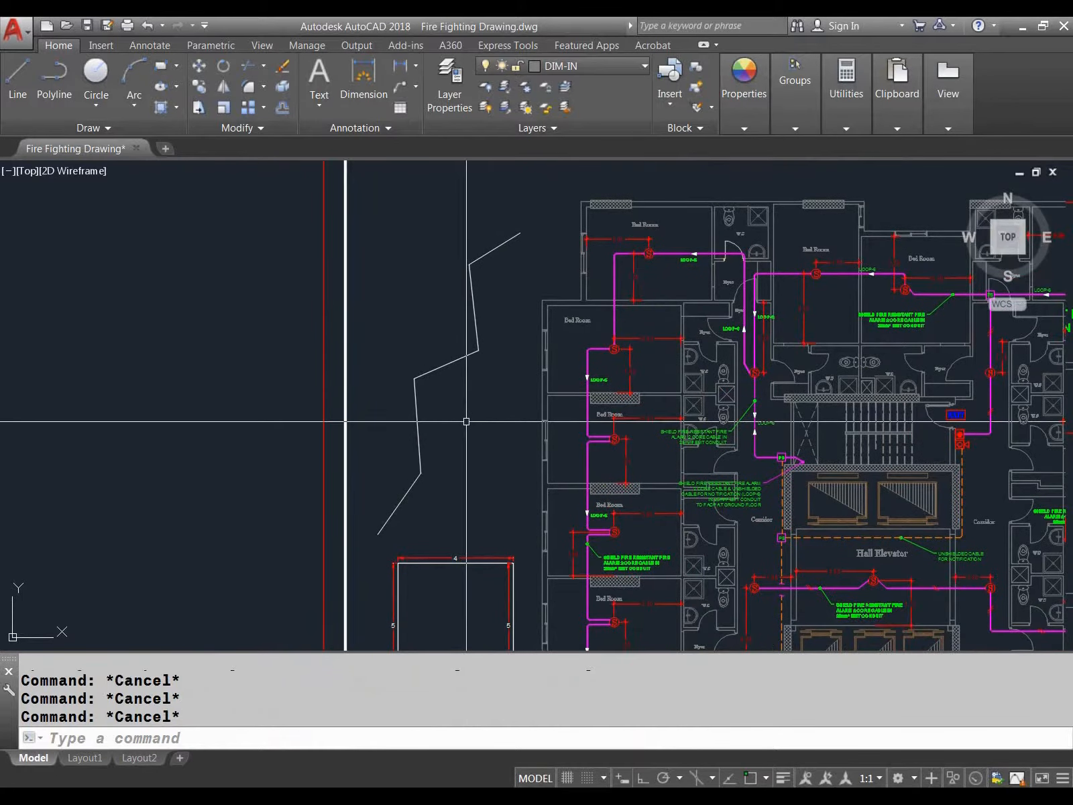
# Dimension every segment of the zigzag polyline with the AD automatic dimension command, using its default options
pyautogui.write('AD')
pyautogui.press('Return')
pyautogui.press('Return')
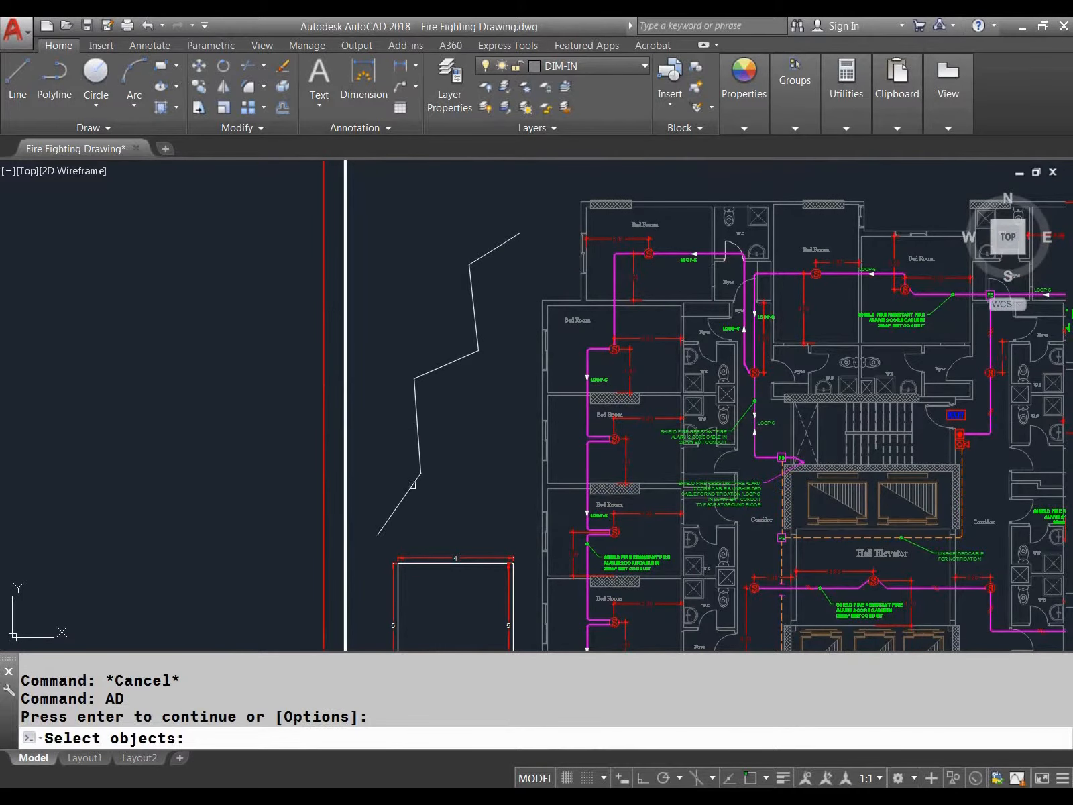
pyautogui.click(409, 482)
pyautogui.scroll(2, 410, 482)
pyautogui.press('Return')
pyautogui.scroll(3, 467, 334)
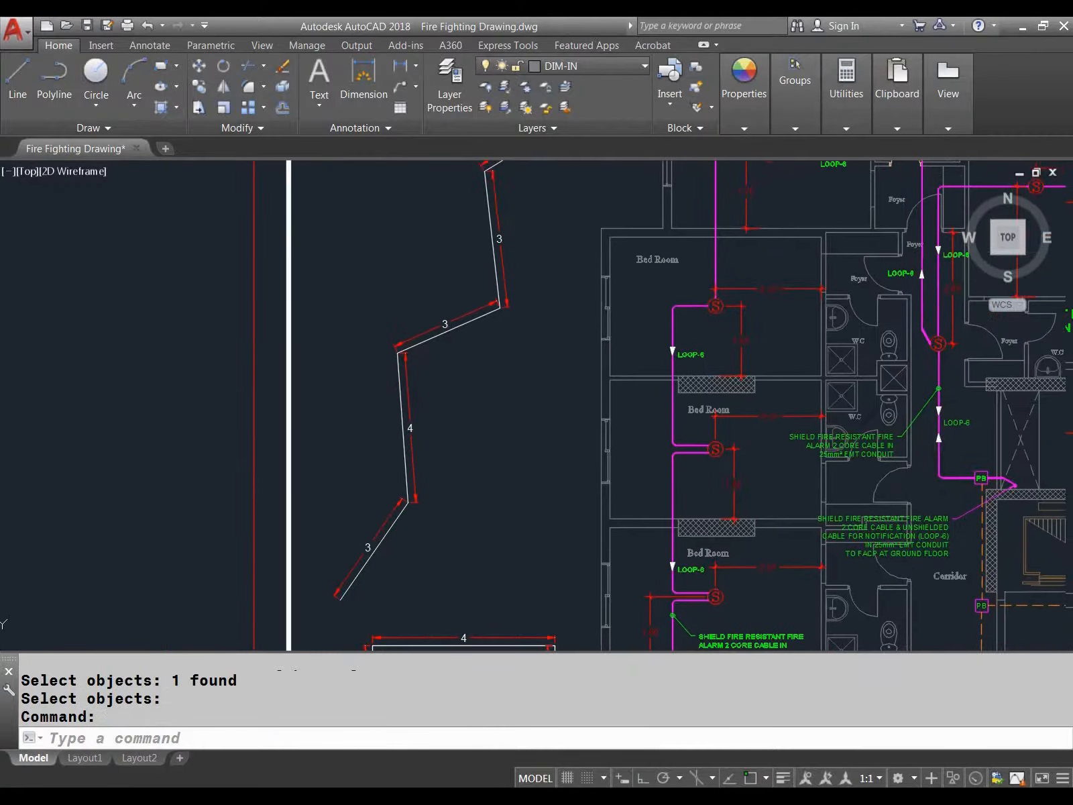
pyautogui.moveTo(467, 334); pyautogui.dragTo(452, 469, button='middle')
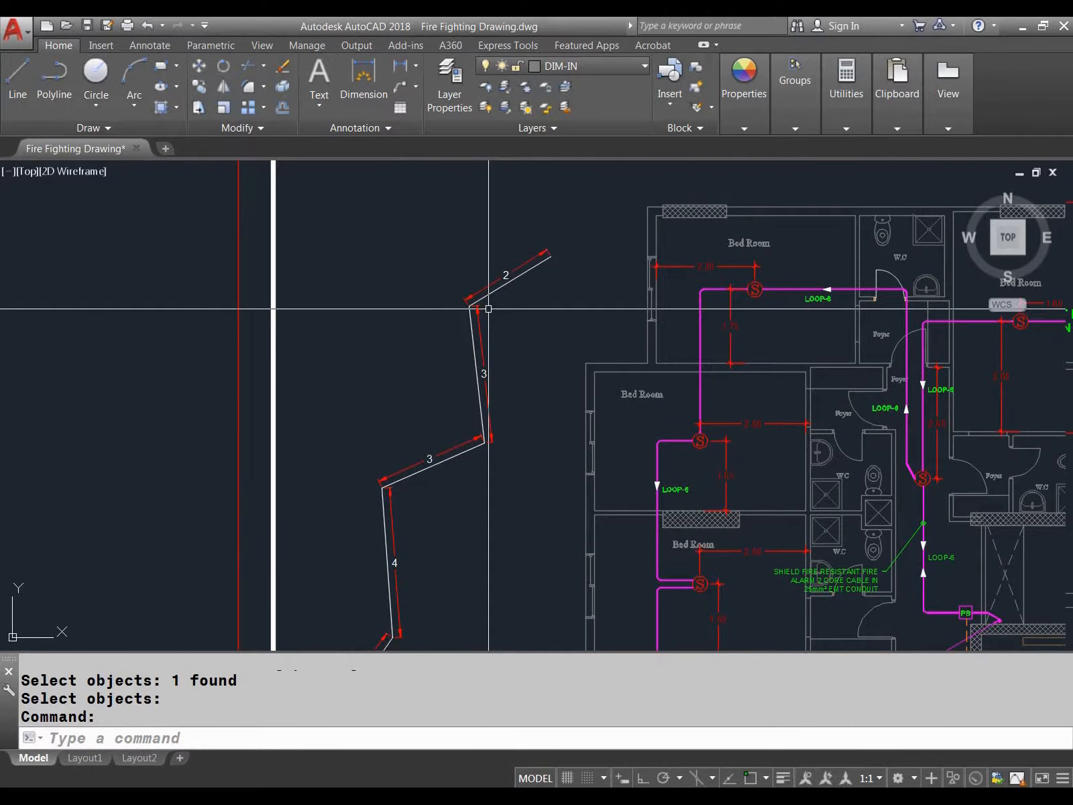
pyautogui.moveTo(490, 374); pyautogui.dragTo(497, 409, button='middle')
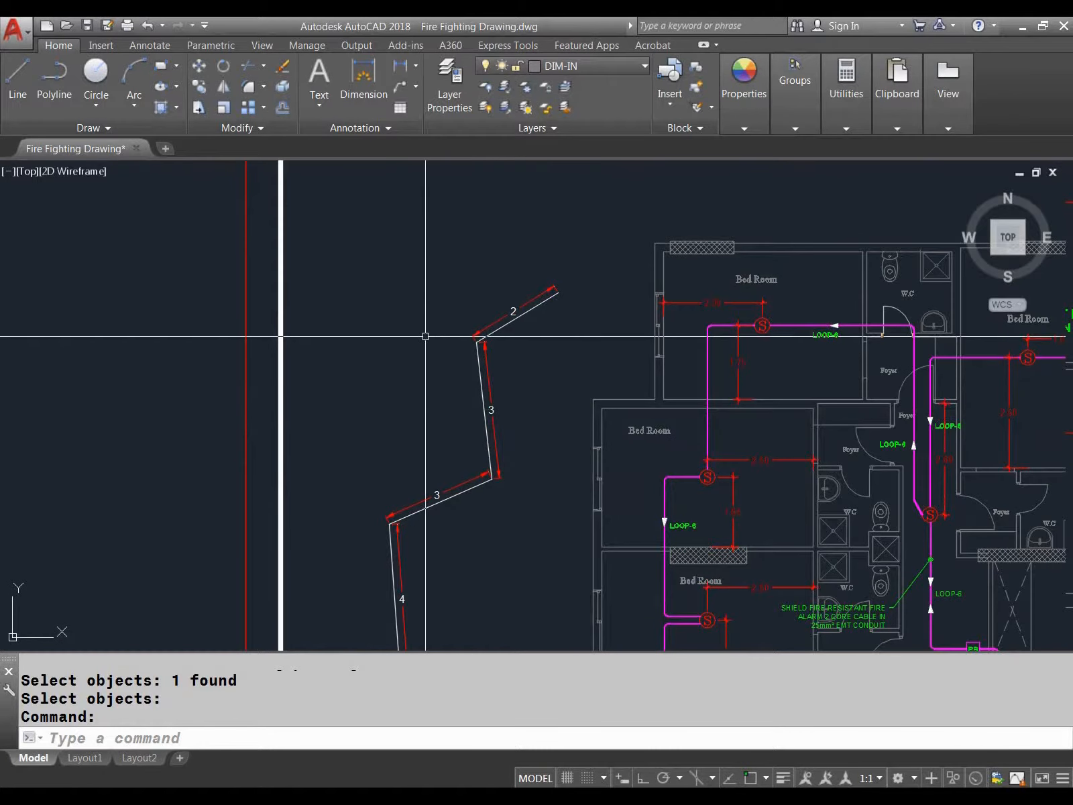
pyautogui.moveTo(693, 599); pyautogui.dragTo(625, 534, button='middle')
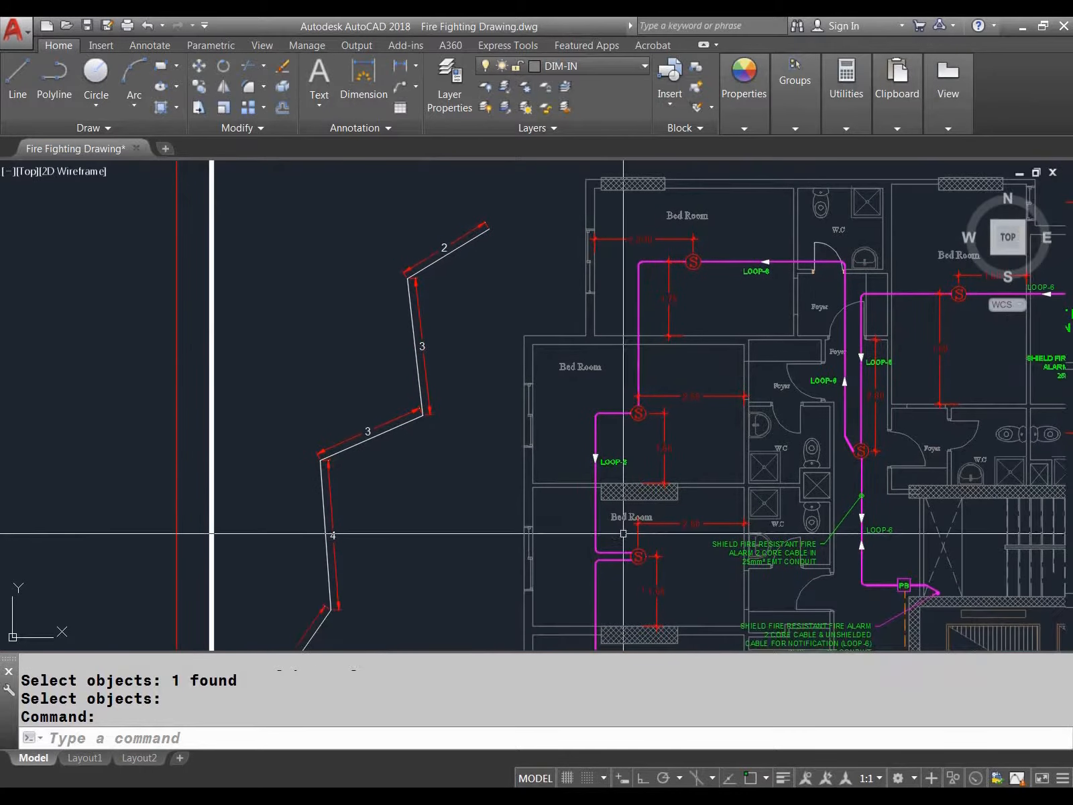
pyautogui.moveTo(630, 409); pyautogui.dragTo(511, 507, button='middle')
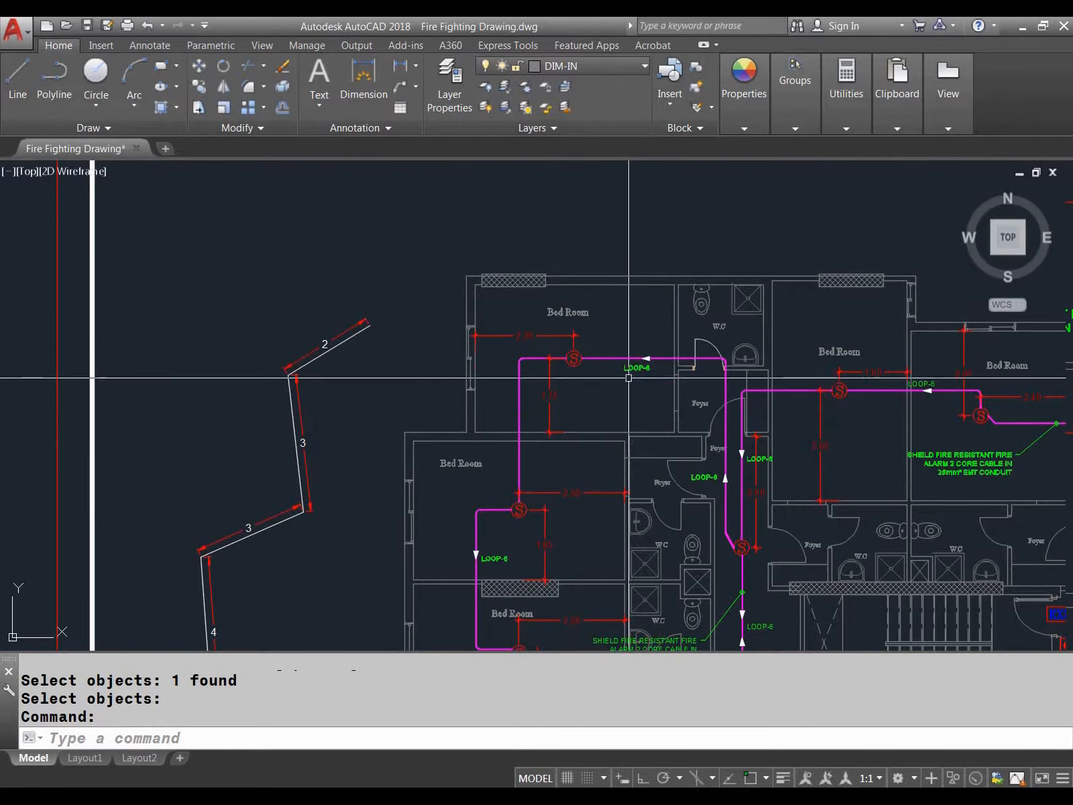
pyautogui.moveTo(401, 416); pyautogui.dragTo(387, 374, button='middle')
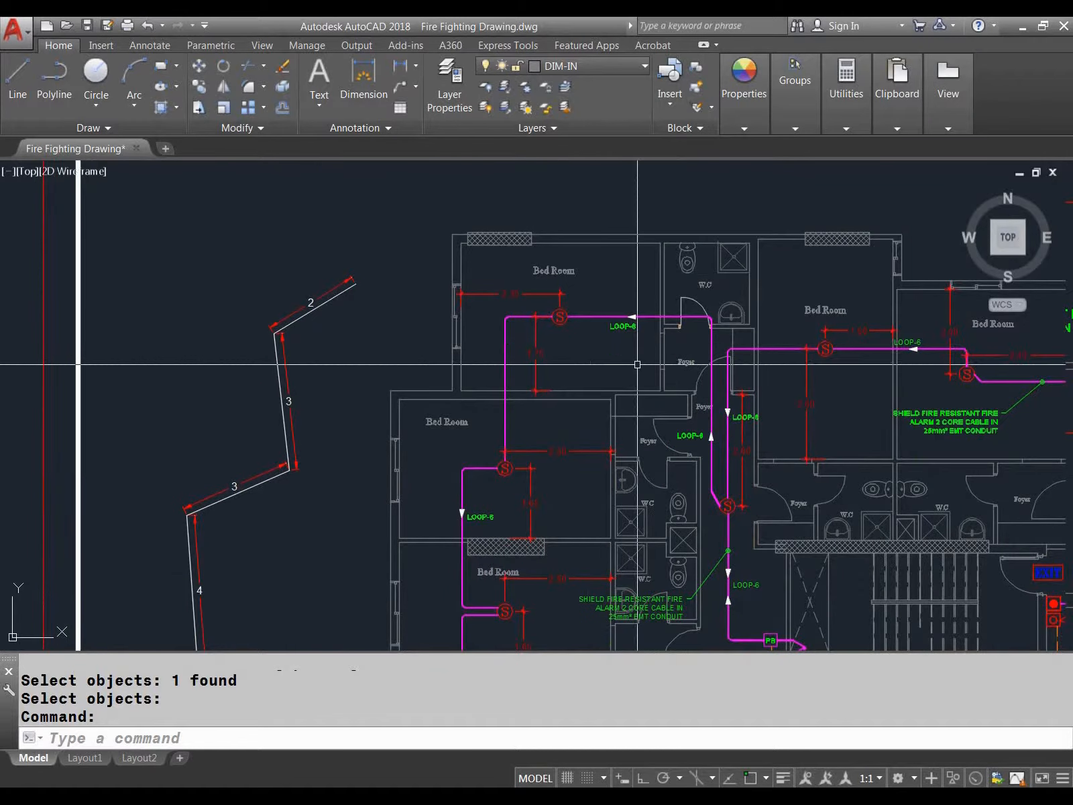
pyautogui.moveTo(352, 422)
pyautogui.mouseDown(button='middle')
pyautogui.moveTo(364, 361)
pyautogui.moveTo(454, 376)
pyautogui.moveTo(477, 451)
pyautogui.mouseUp(button='middle')
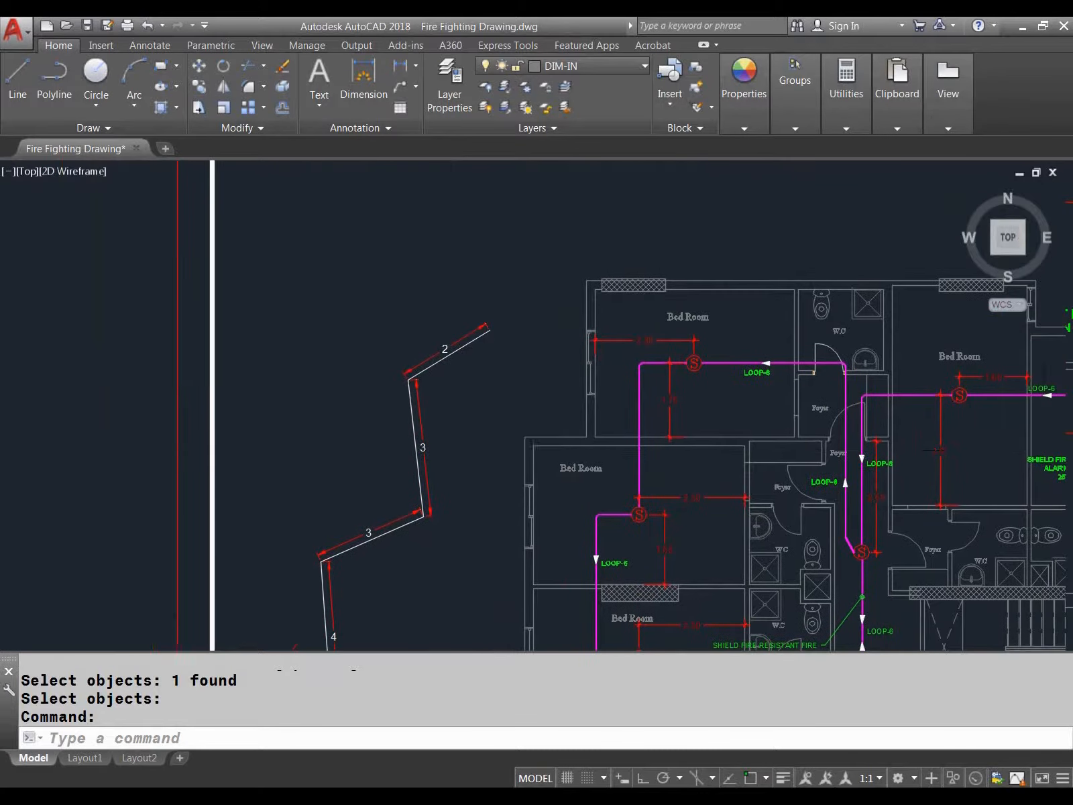
pyautogui.press('Escape')
pyautogui.press('Escape')
pyautogui.write('c')
pyautogui.press('Return')
pyautogui.press('Escape')
pyautogui.press('Escape')
pyautogui.press('Escape')
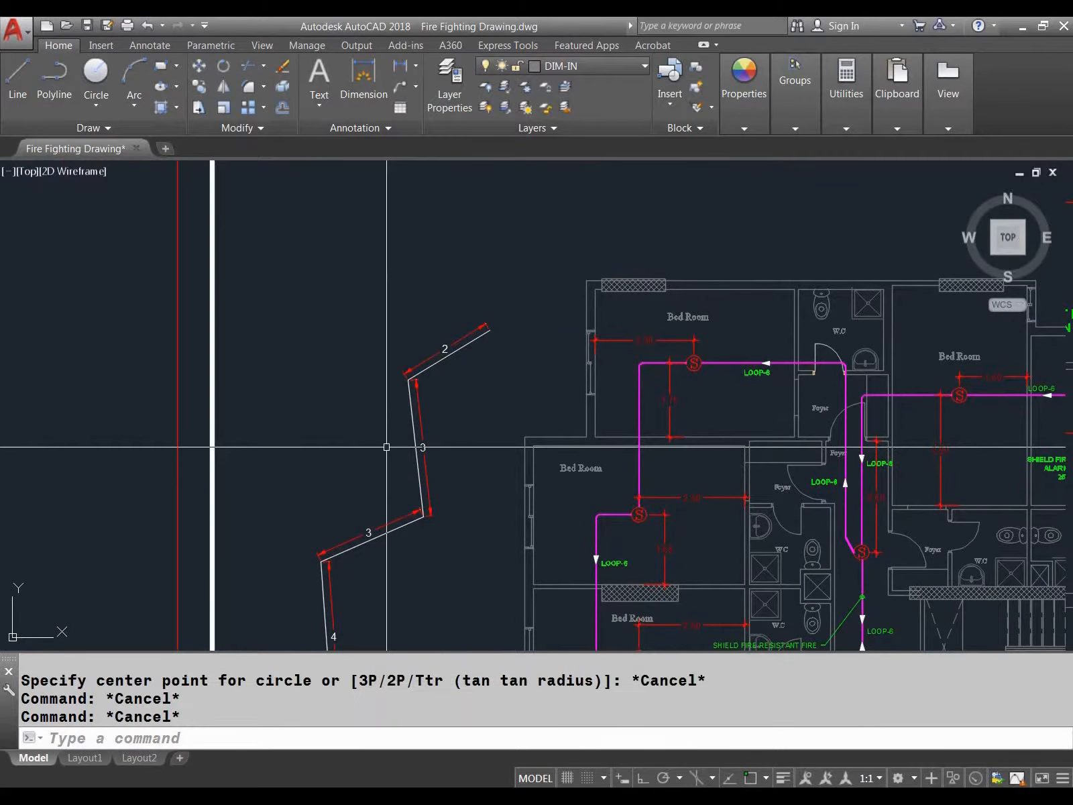
# Draw a three-point arc about 5 units long above the zigzag polyline
pyautogui.write('ARC')
pyautogui.press('Return')
pyautogui.moveTo(350, 403); pyautogui.dragTo(375, 584, button='middle')
pyautogui.click(326, 466)
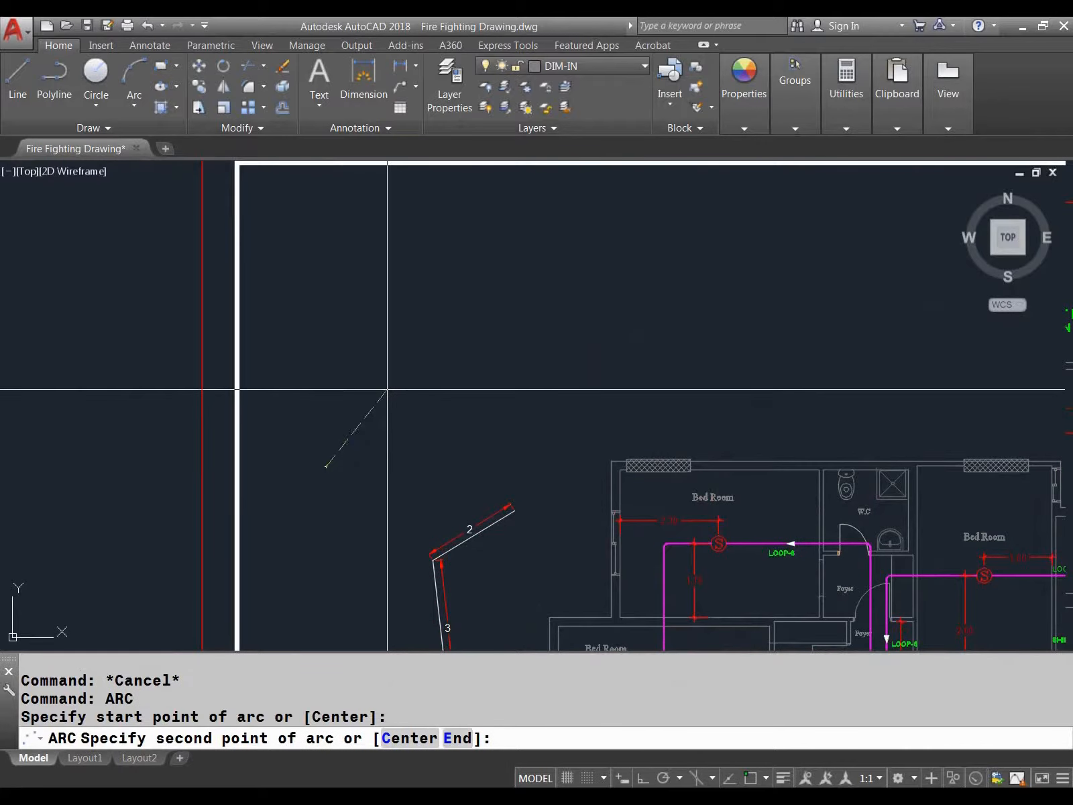
pyautogui.click(390, 381)
pyautogui.click(463, 416)
pyautogui.press('Escape')
pyautogui.press('Escape')
# Dimension the new arc with the AD automatic dimension command, using its default options
pyautogui.write('AD')
pyautogui.press('Return')
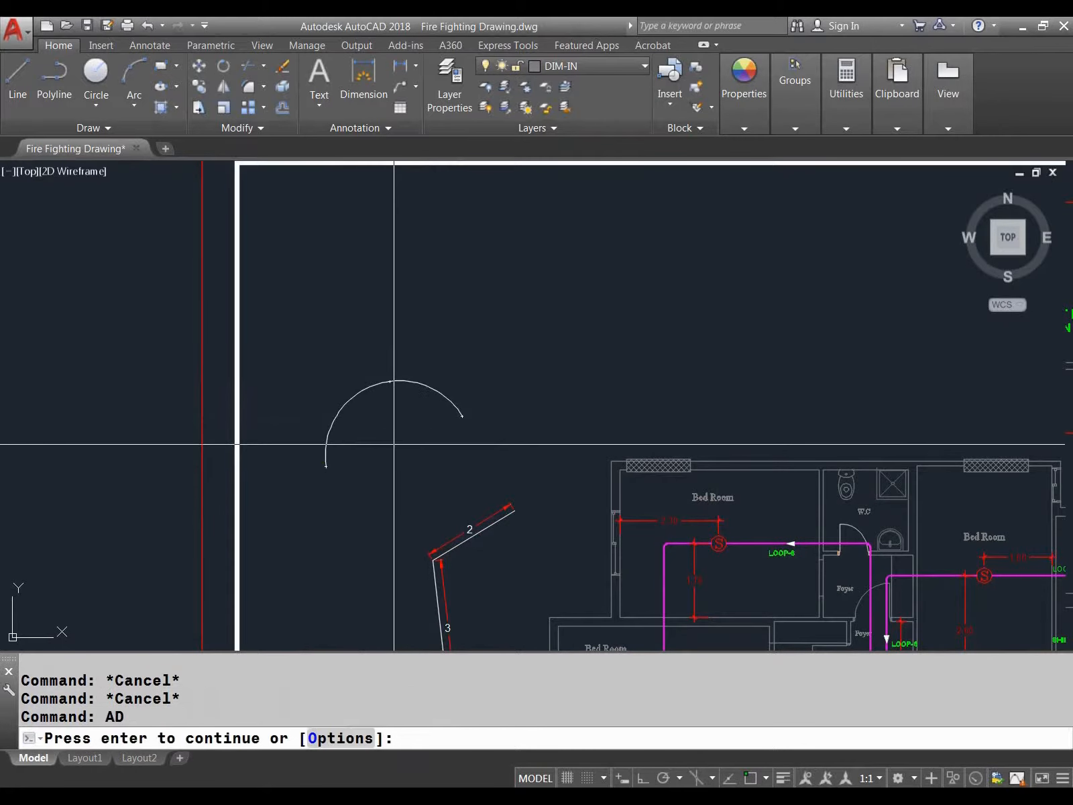
pyautogui.press('Return')
pyautogui.click(379, 383)
pyautogui.scroll(2, 371, 387)
pyautogui.press('Return')
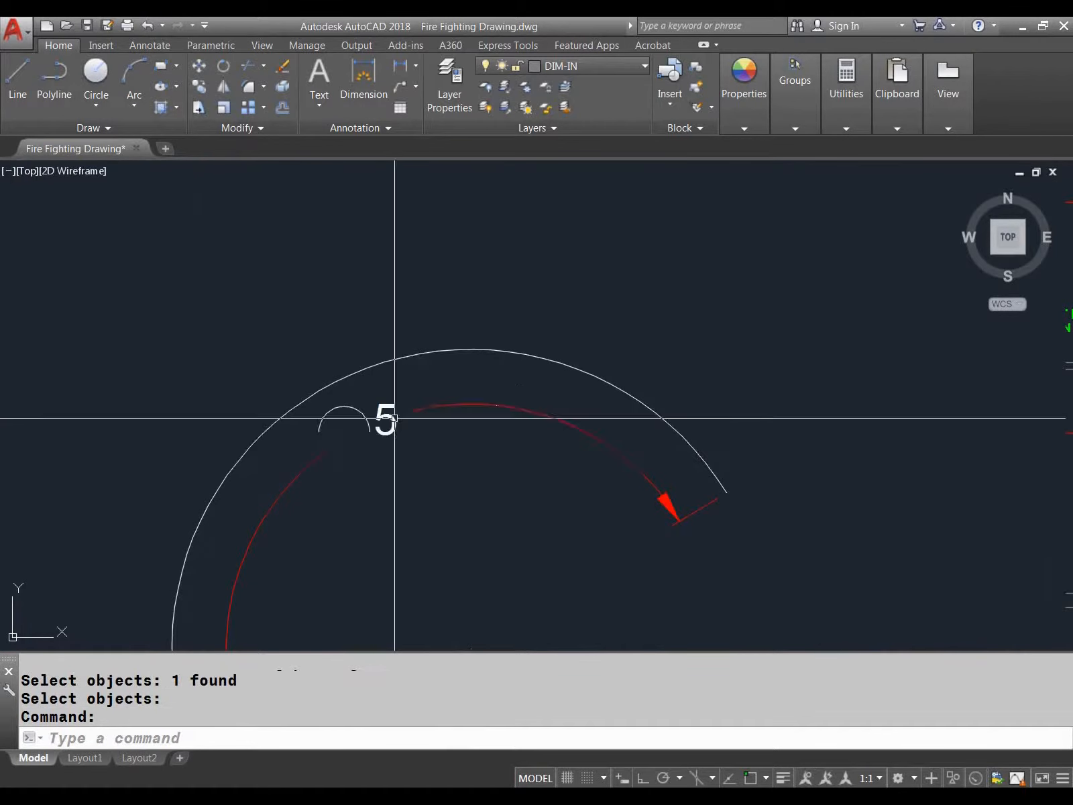
pyautogui.scroll(-2, 429, 456)
pyautogui.scroll(-3, 481, 458)
pyautogui.moveTo(523, 487); pyautogui.dragTo(483, 494, button='middle')
pyautogui.moveTo(455, 448); pyautogui.dragTo(386, 449, button='middle')
# Review the AD command's linear and arc dimension position options, then dismiss them without changes
pyautogui.write('AD')
pyautogui.press('Return')
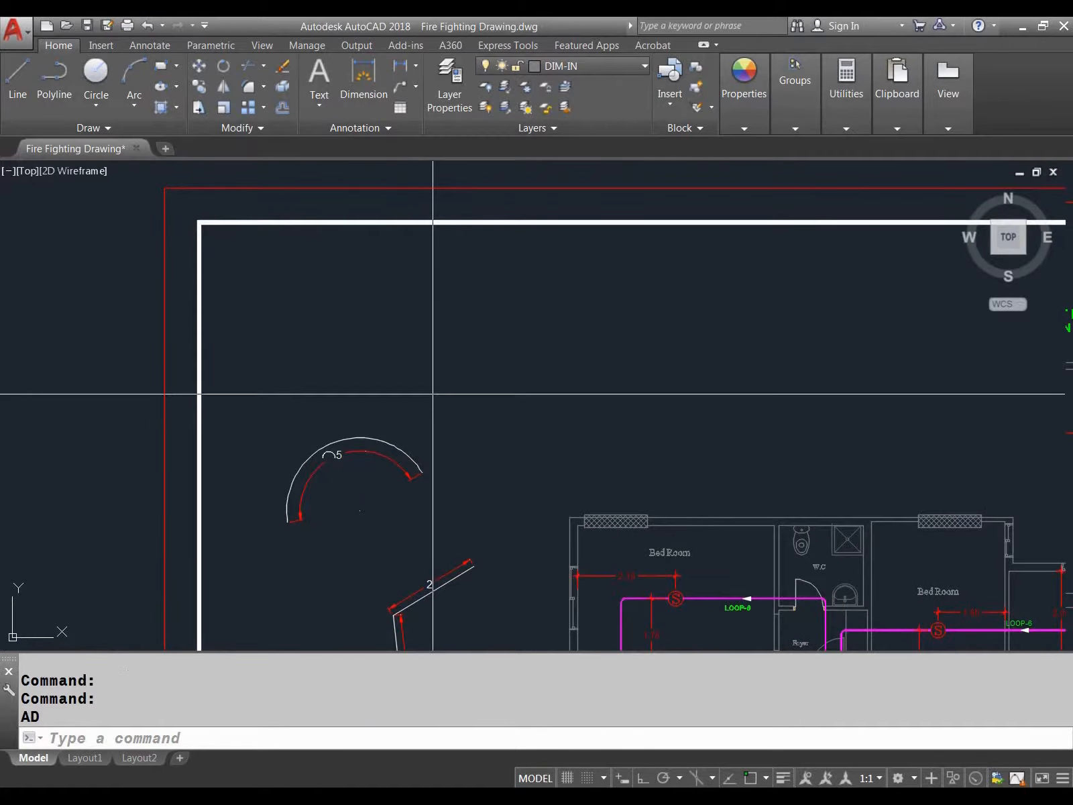
pyautogui.write('O')
pyautogui.press('Return')
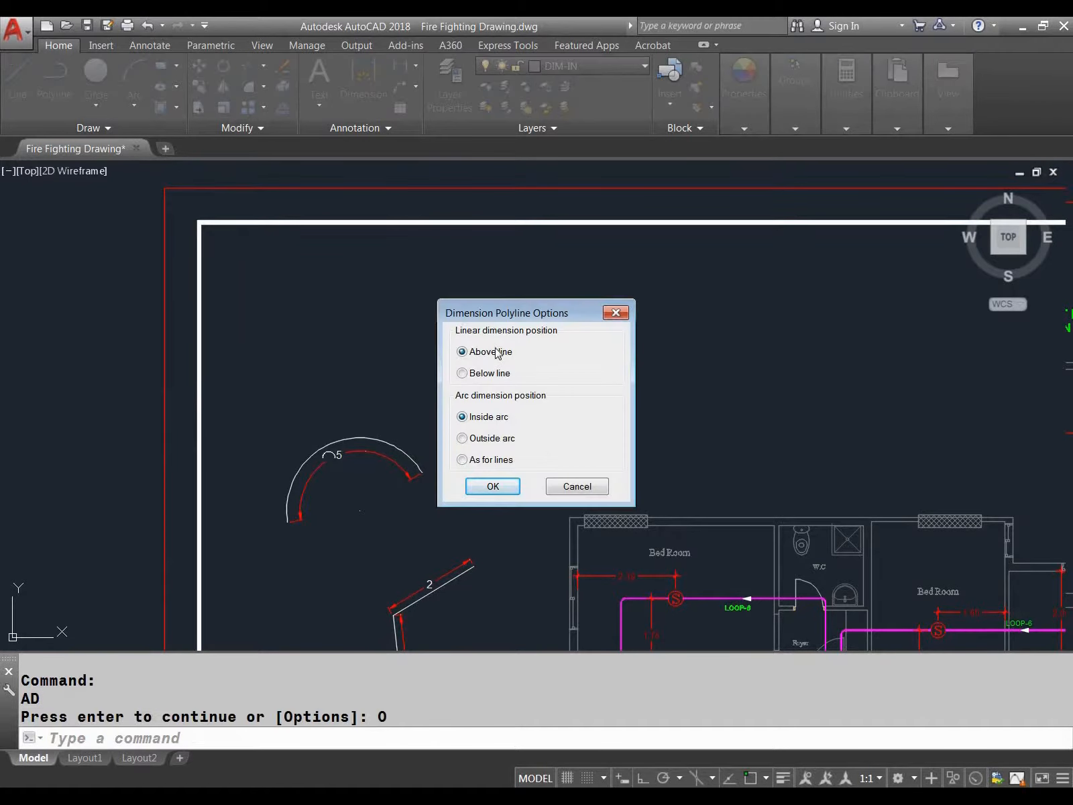
pyautogui.click(578, 487)
# Examine how the dimensions are placed on the zigzag polyline and the rectangle, then leave the AD command
pyautogui.scroll(-2, 451, 597)
pyautogui.moveTo(450, 597)
pyautogui.mouseDown(button='middle')
pyautogui.moveTo(471, 558)
pyautogui.moveTo(474, 486)
pyautogui.mouseUp(button='middle')
pyautogui.scroll(4, 474, 486)
pyautogui.moveTo(465, 534); pyautogui.dragTo(471, 378, button='middle')
pyautogui.scroll(-6, 471, 379)
pyautogui.moveTo(438, 518)
pyautogui.mouseDown(button='middle')
pyautogui.moveTo(456, 437)
pyautogui.moveTo(426, 490)
pyautogui.mouseUp(button='middle')
pyautogui.scroll(4, 443, 453)
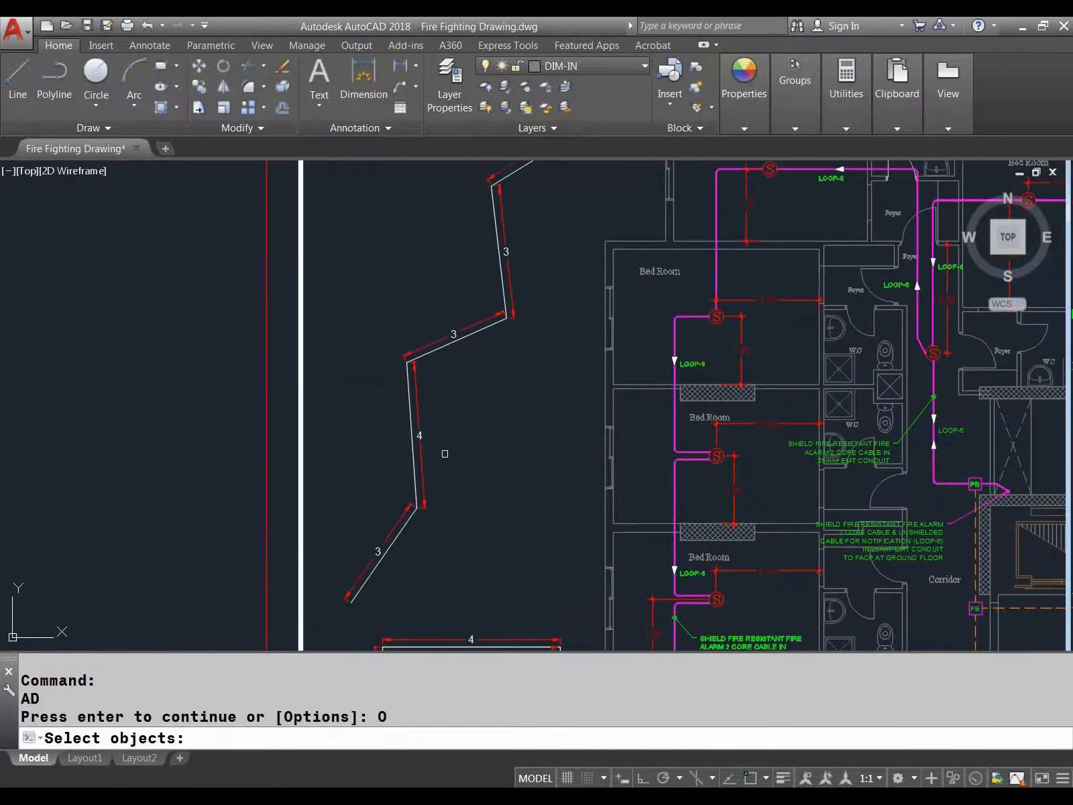
pyautogui.moveTo(476, 418); pyautogui.dragTo(408, 457, button='middle')
pyautogui.scroll(-4, 409, 457)
pyautogui.moveTo(421, 536); pyautogui.dragTo(438, 450, button='middle')
pyautogui.scroll(4, 440, 452)
pyautogui.moveTo(381, 479); pyautogui.dragTo(415, 410, button='middle')
pyautogui.press('Escape')
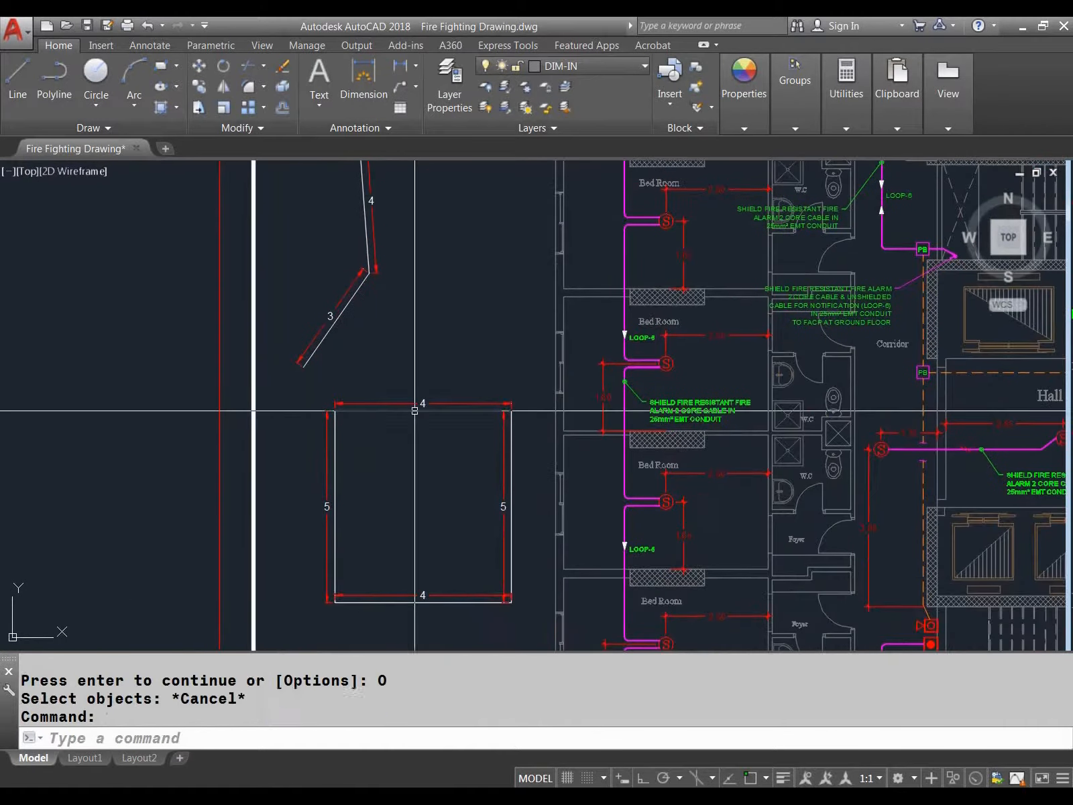
# Draw a rectangle about 3 by 3 units outside the sheet border, left of the dimensioned rectangle
pyautogui.press('Escape')
pyautogui.write('REC')
pyautogui.press('Return')
pyautogui.scroll(-2, 423, 419)
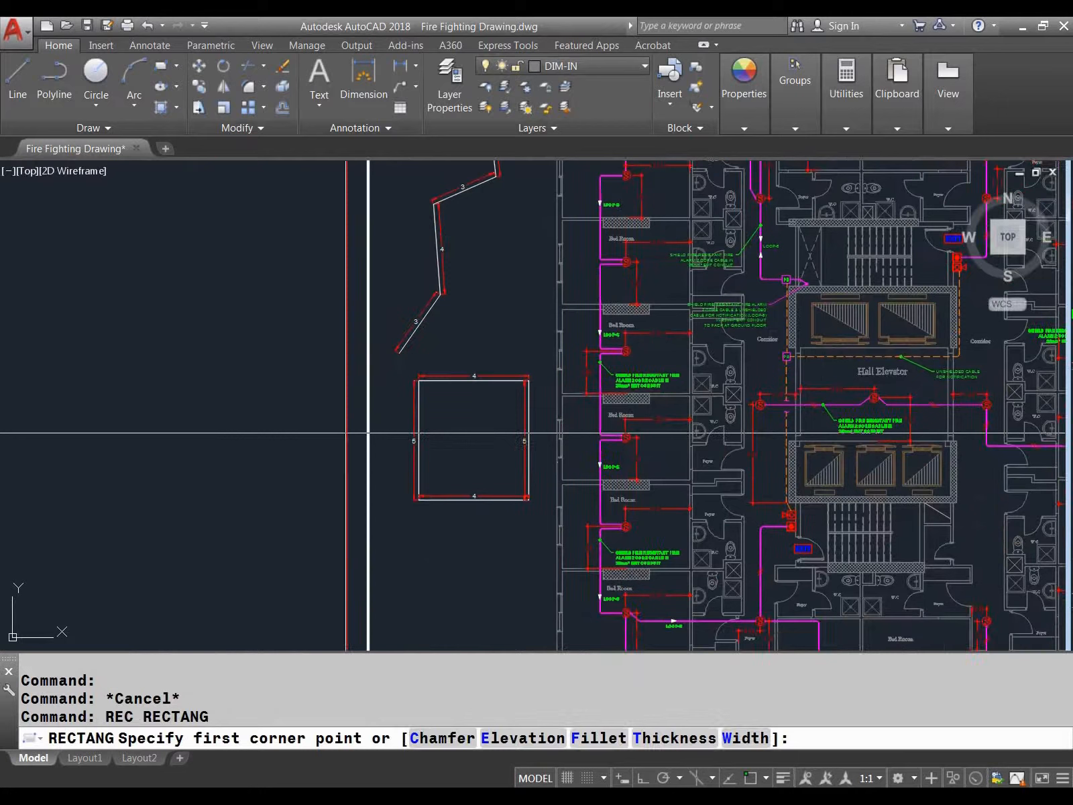
pyautogui.click(226, 385)
pyautogui.click(313, 465)
pyautogui.press('Escape')
pyautogui.press('Escape')
pyautogui.press('Escape')
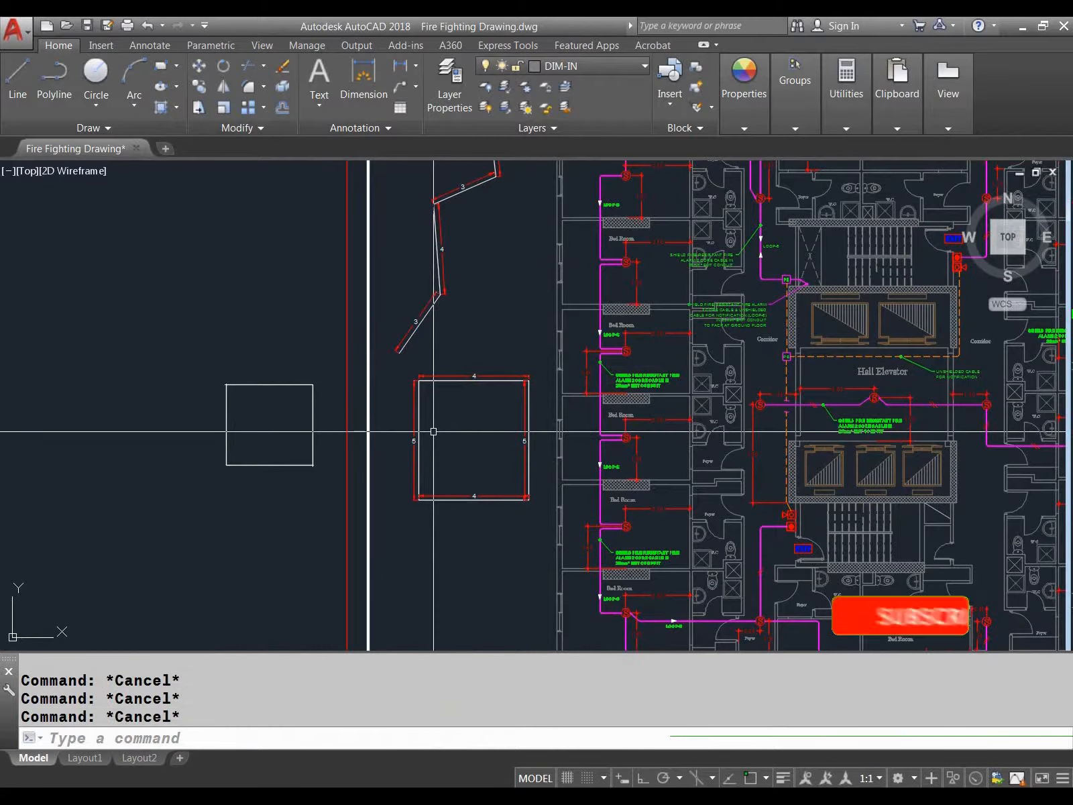
# Dimension all sides of the new square with the AD command, setting the linear dimension position to Below line
pyautogui.write('AD')
pyautogui.press('Return')
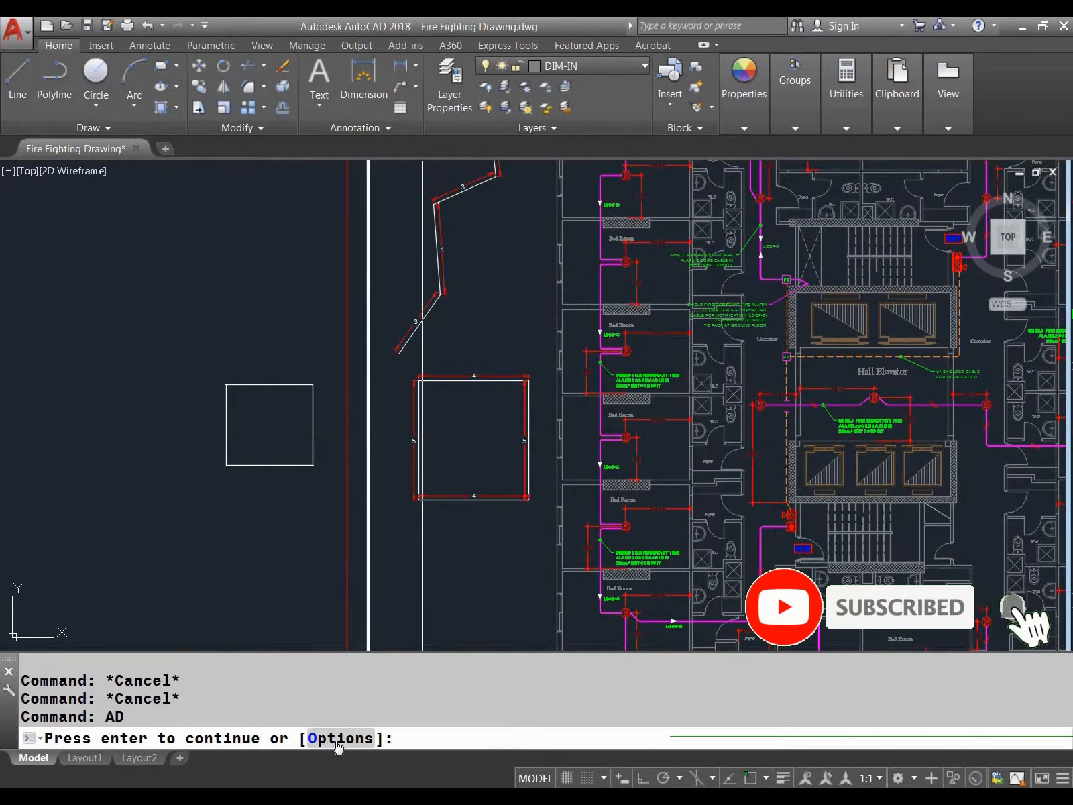
pyautogui.write('O')
pyautogui.press('Return')
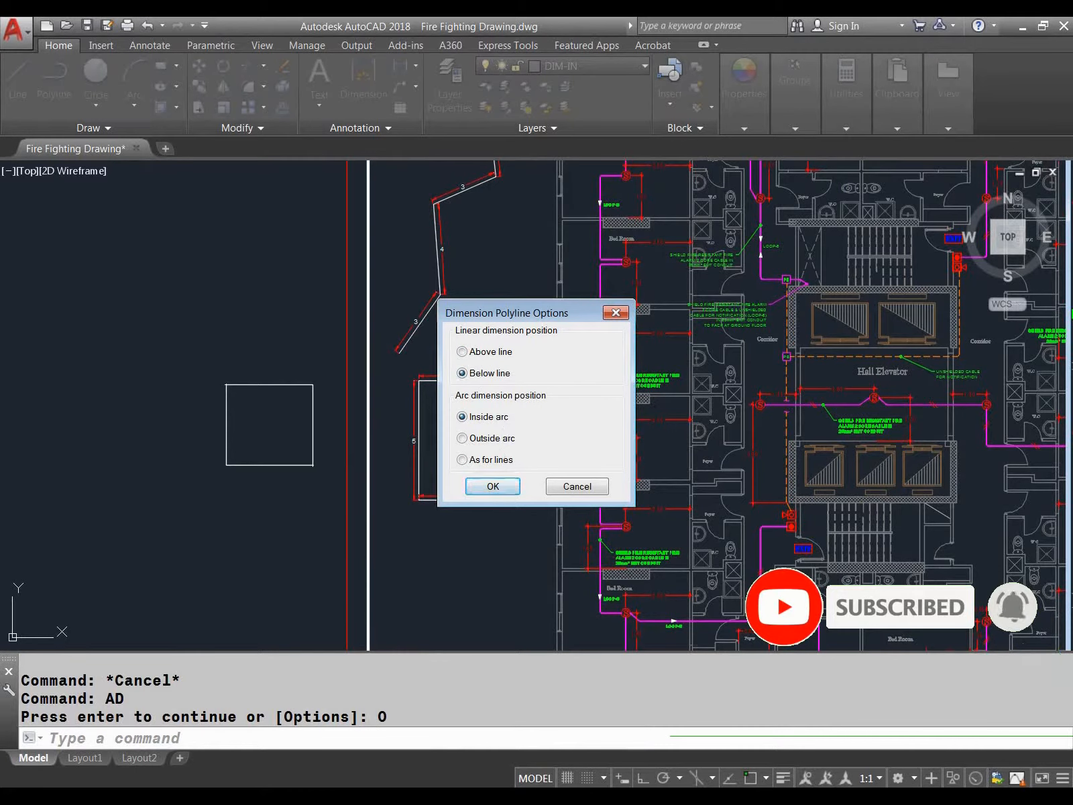
pyautogui.press('Return')
pyautogui.click(279, 384)
pyautogui.scroll(4, 277, 385)
pyautogui.scroll(-2, 306, 446)
pyautogui.press('Return')
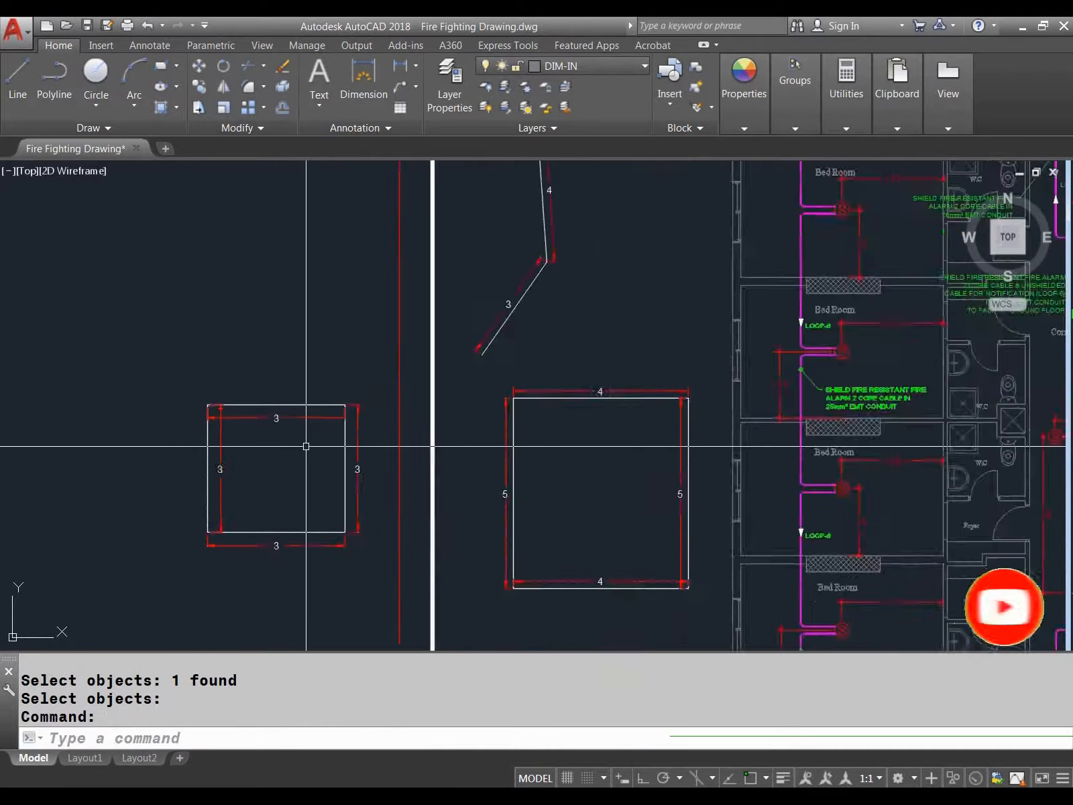
pyautogui.scroll(-2, 306, 446)
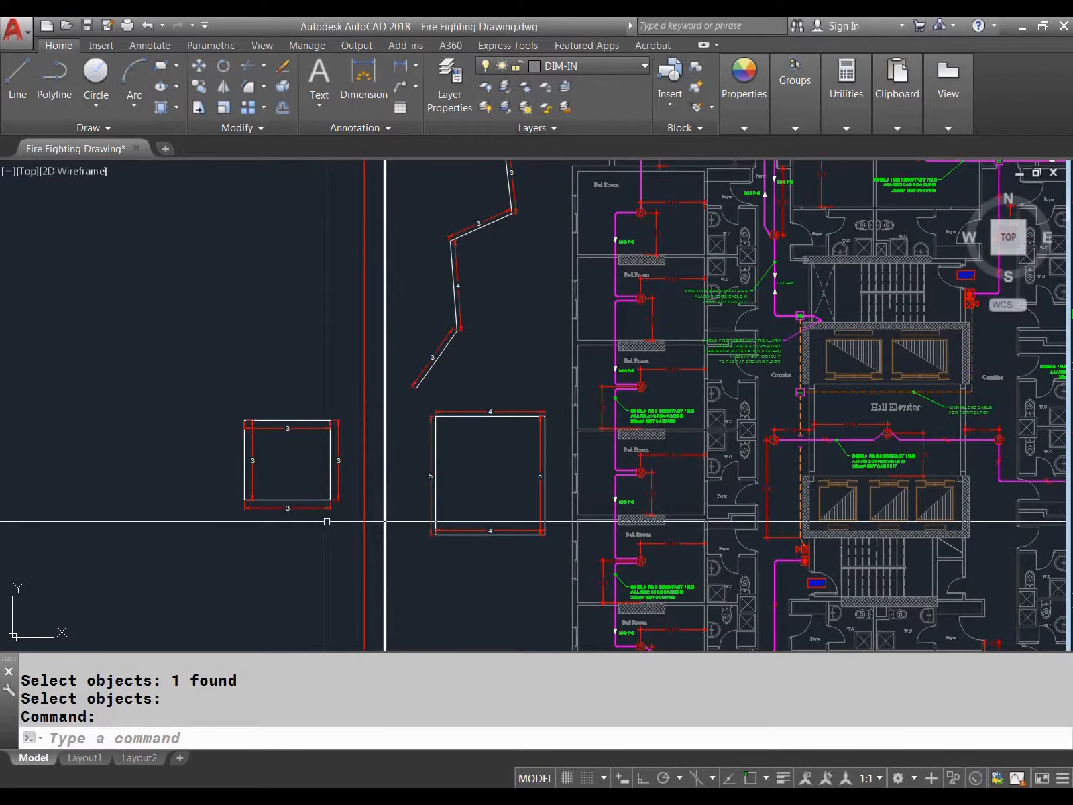
# Review the AD command's arc dimension position options beside the dimensioned arc, then leave the command without dimensioning anything
pyautogui.write('AD')
pyautogui.press('Return')
pyautogui.write('O')
pyautogui.press('Return')
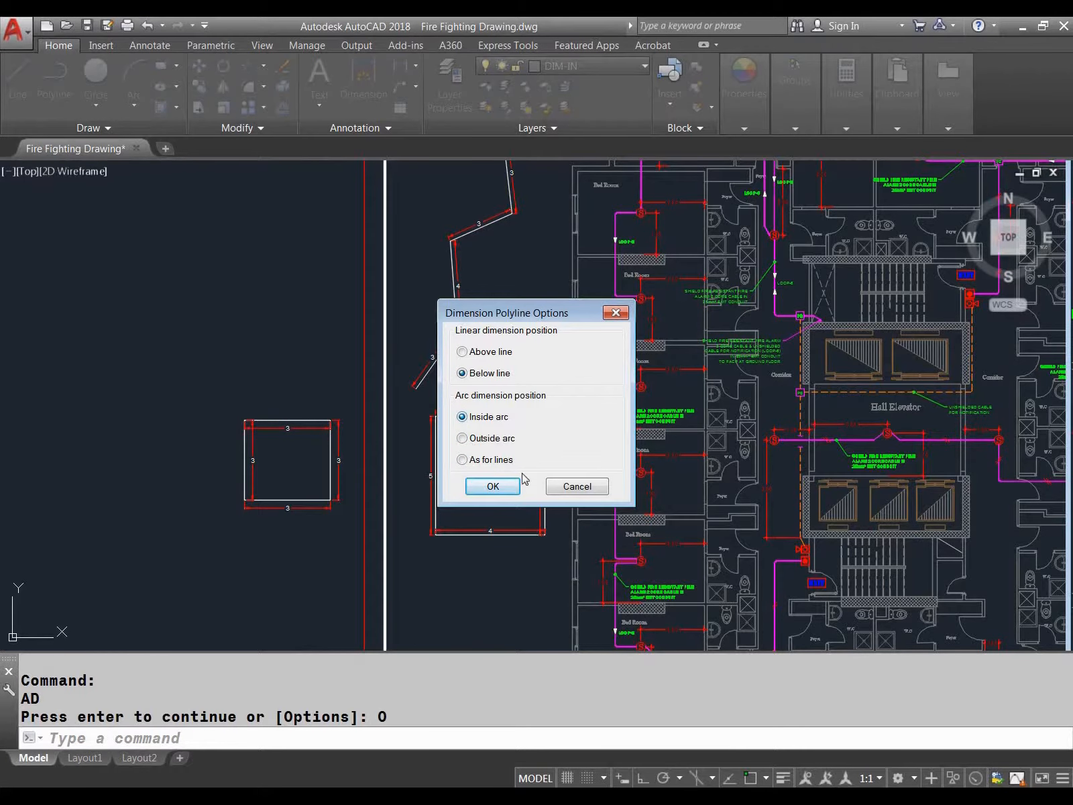
pyautogui.click(493, 487)
pyautogui.scroll(-3, 539, 323)
pyautogui.scroll(4, 352, 326)
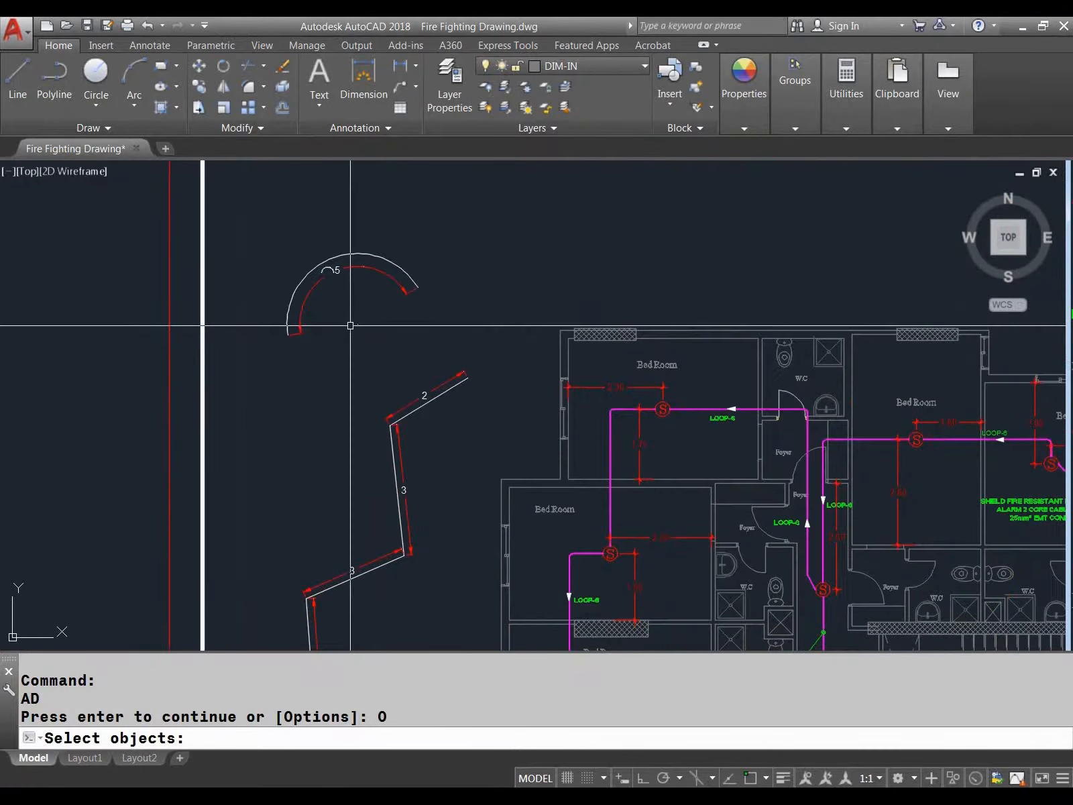
pyautogui.write('AD')
pyautogui.press('Return')
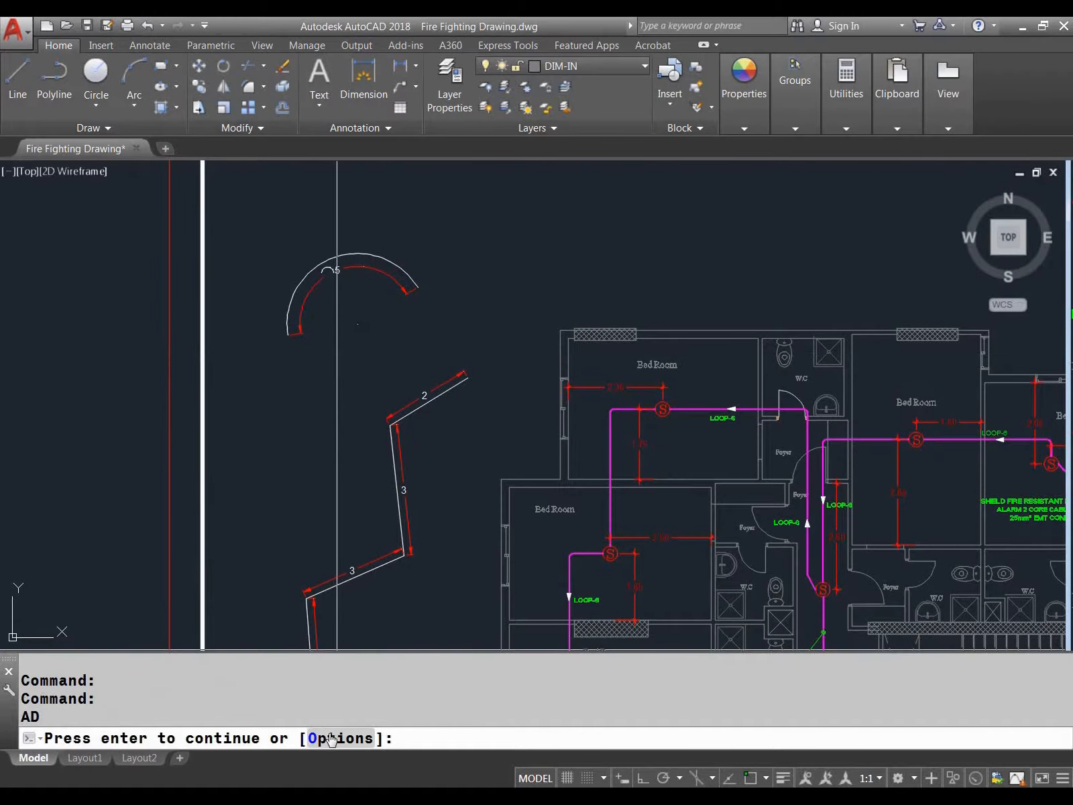
pyautogui.write('O')
pyautogui.press('Return')
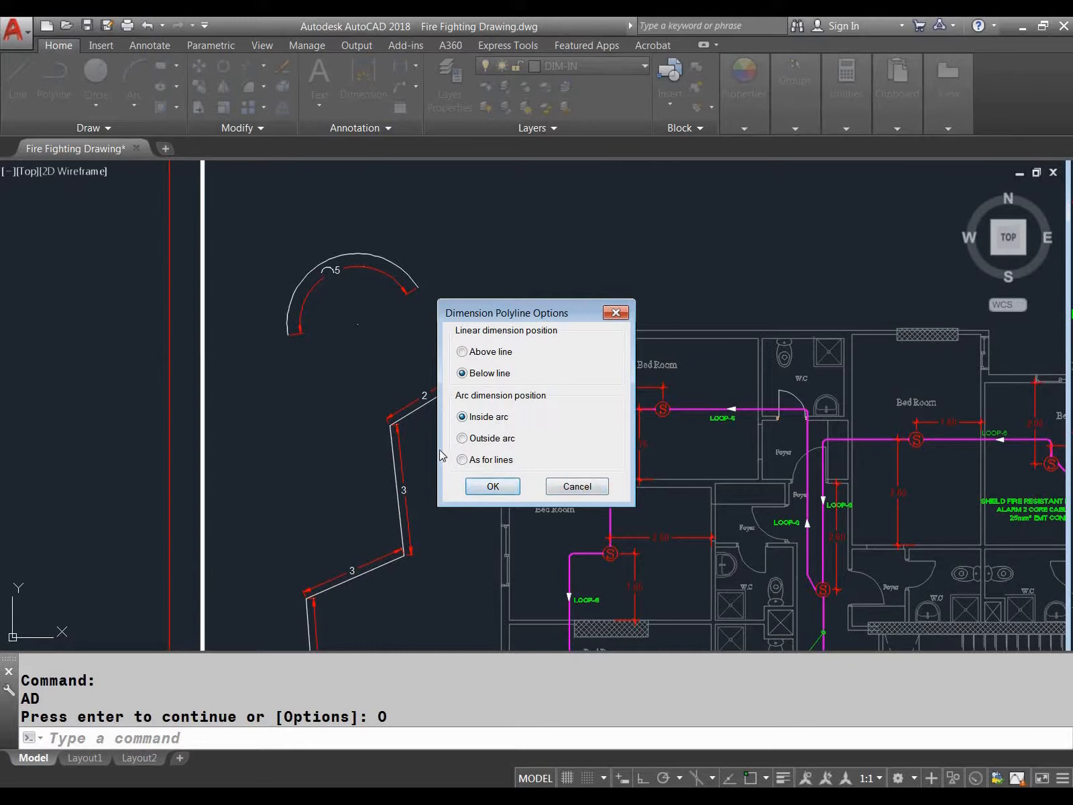
pyautogui.click(577, 486)
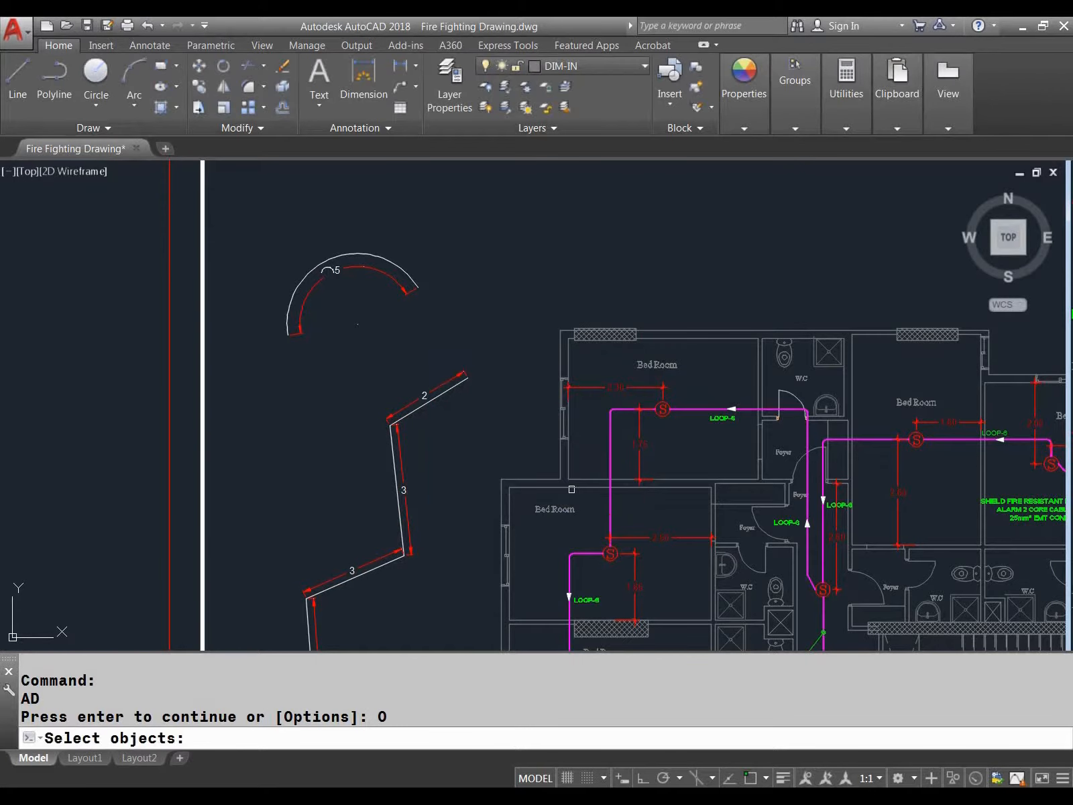
pyautogui.press('Escape')
pyautogui.press('Escape')
pyautogui.press('Escape')
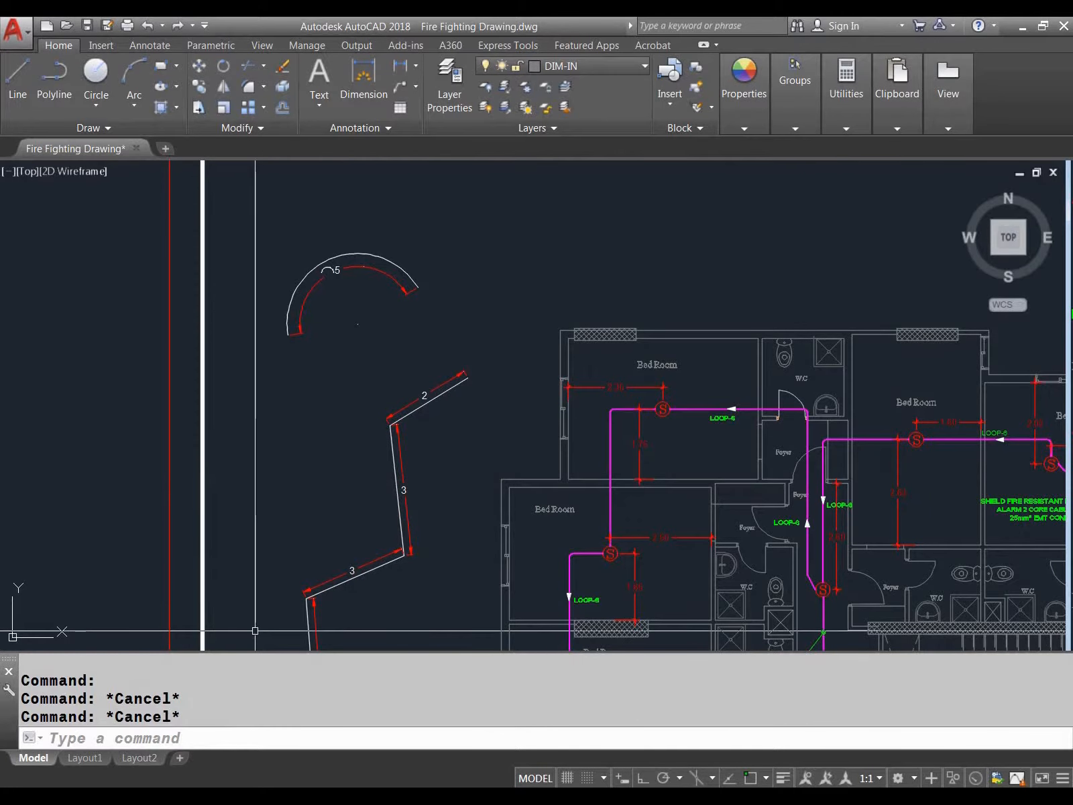
pyautogui.click(175, 796)
pyautogui.click(391, 242)
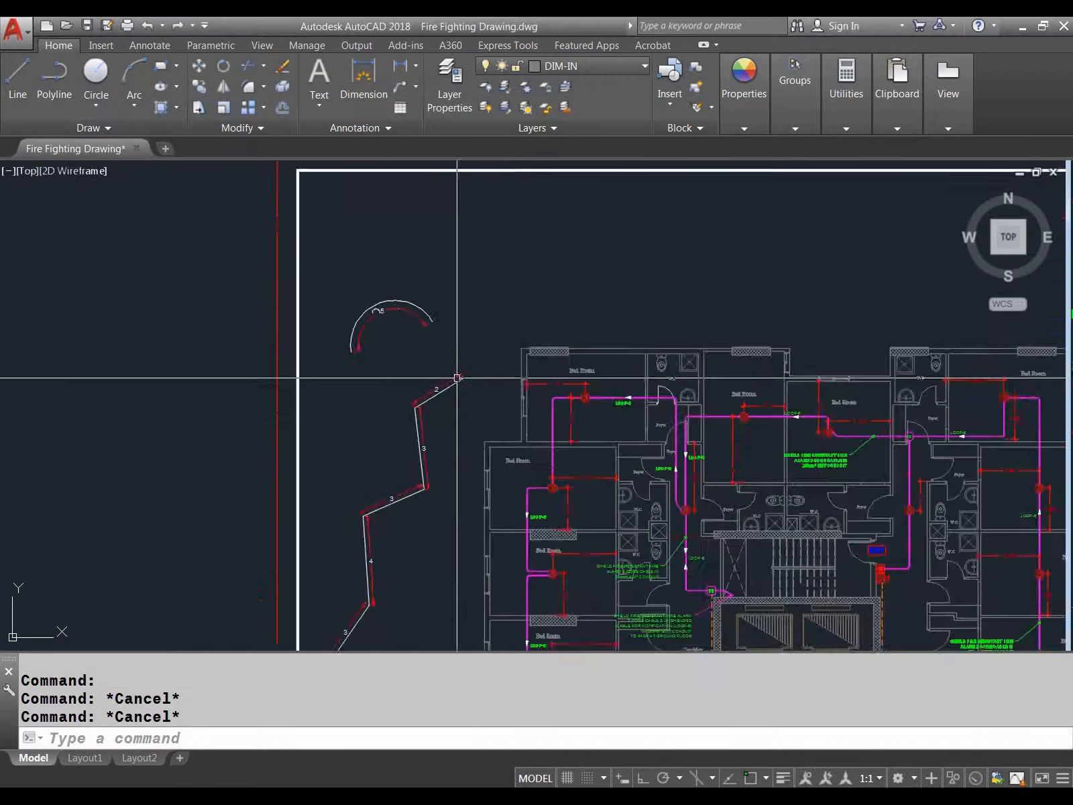
# Draw a rectangle outside the sheet border above the dimensioned square, about as large as the dimensioned 4 by 5 rectangle
pyautogui.scroll(-3, 462, 381)
pyautogui.moveTo(470, 454); pyautogui.dragTo(487, 489, button='middle')
pyautogui.press('Escape')
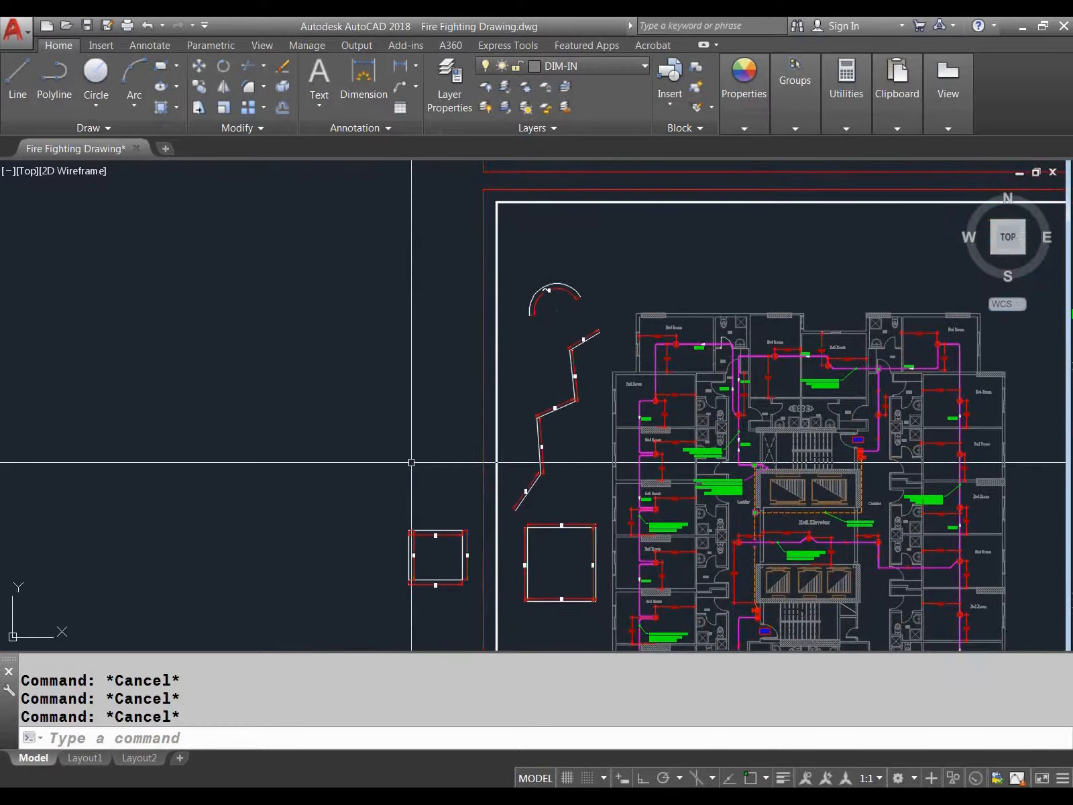
pyautogui.write('REC')
pyautogui.press('Return')
pyautogui.click(375, 363)
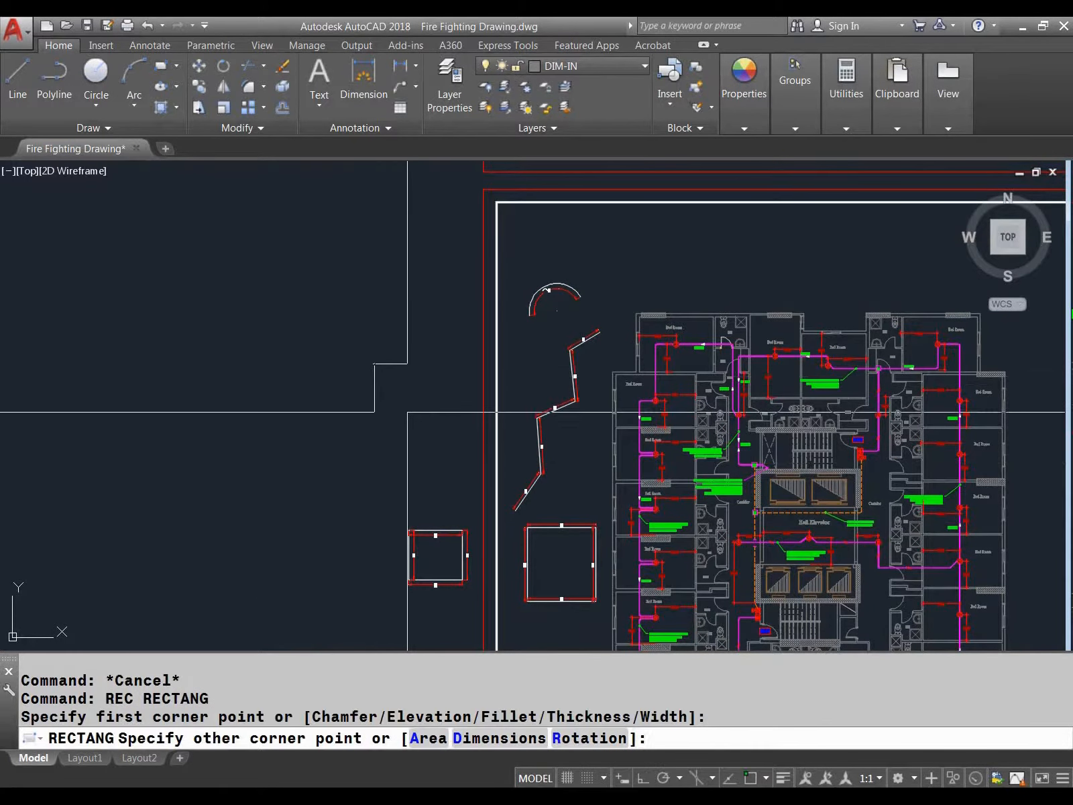
pyautogui.press('Escape')
pyautogui.moveTo(405, 446); pyautogui.dragTo(415, 466, button='middle')
pyautogui.press('Escape')
pyautogui.write('CO')
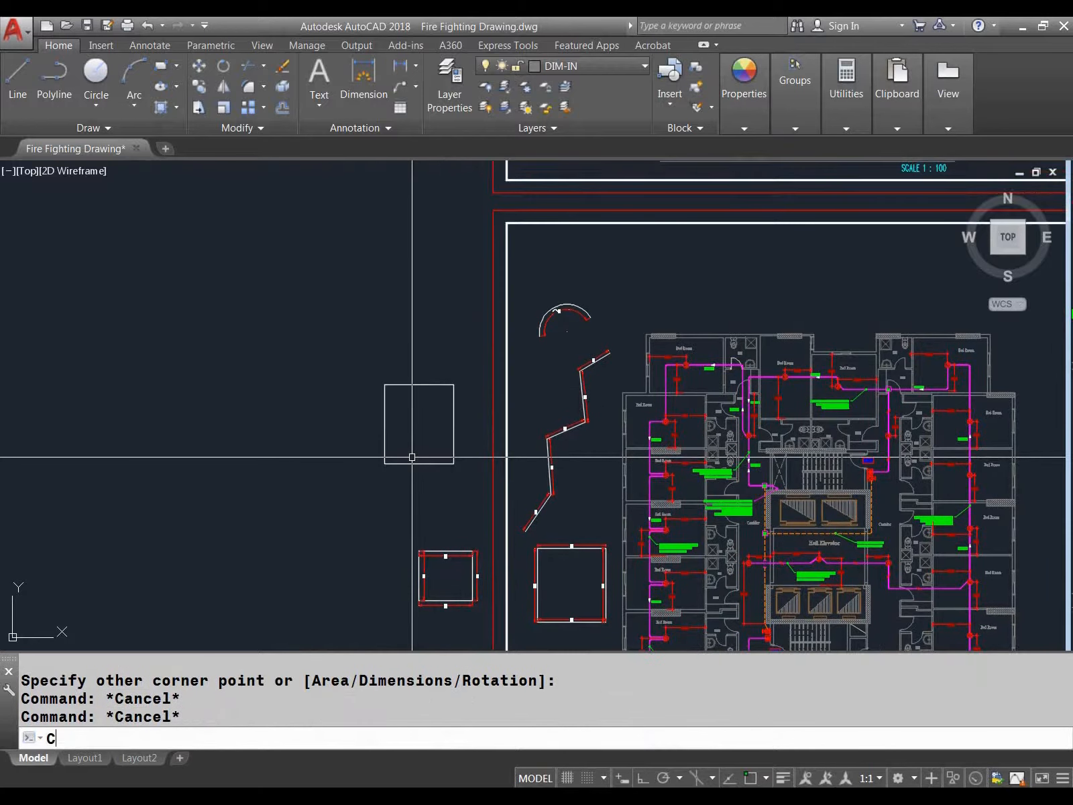
pyautogui.press('Return')
pyautogui.press('Escape')
pyautogui.press('Escape')
pyautogui.press('Escape')
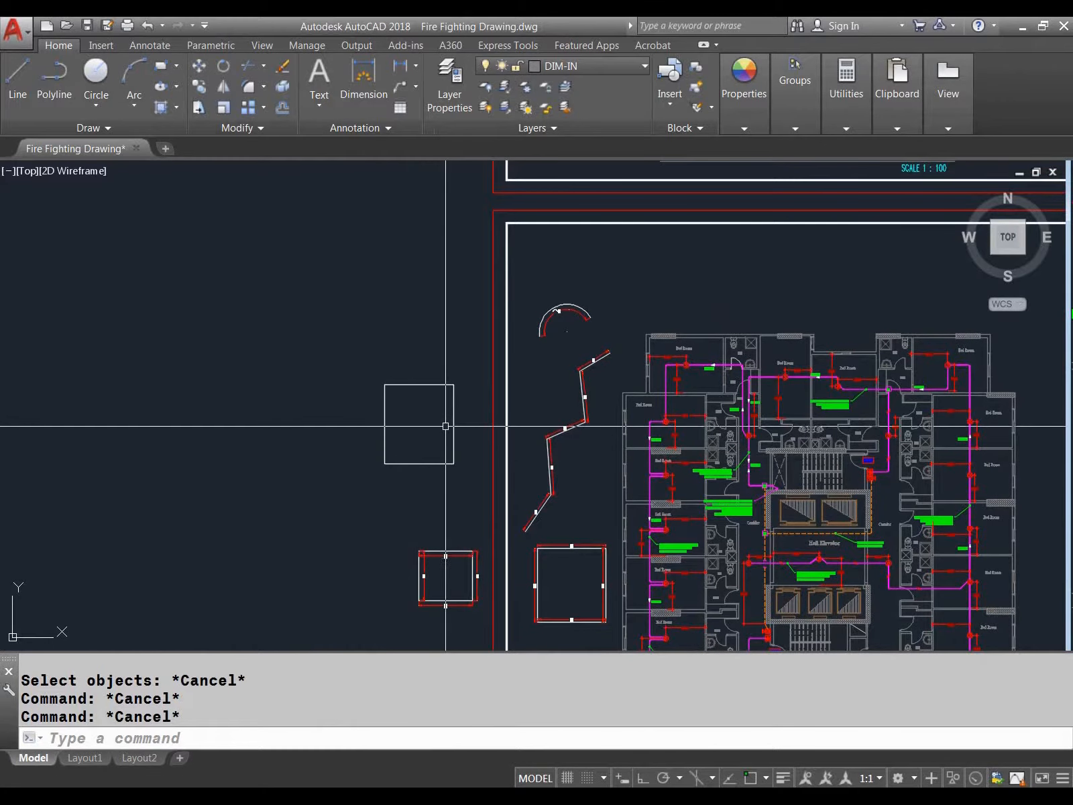
# Copy the undimensioned rectangle five times, scattering the copies to its left and above it outside the sheet border
pyautogui.scroll(2, 438, 448)
pyautogui.press('Escape')
pyautogui.moveTo(438, 448)
pyautogui.mouseDown(button='middle')
pyautogui.moveTo(445, 463)
pyautogui.moveTo(462, 463)
pyautogui.mouseUp(button='middle')
pyautogui.click(393, 475)
pyautogui.press('Return')
pyautogui.click(454, 418)
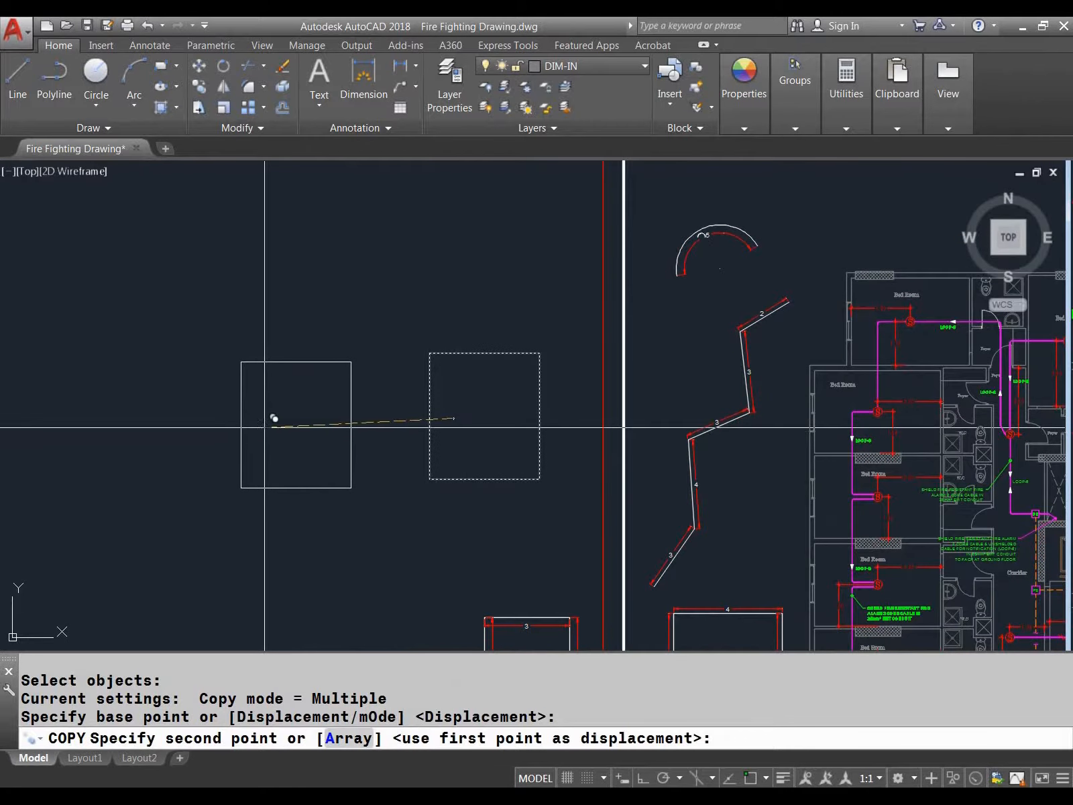
pyautogui.click(265, 427)
pyautogui.scroll(-3, 289, 452)
pyautogui.scroll(5, 347, 360)
pyautogui.click(328, 316)
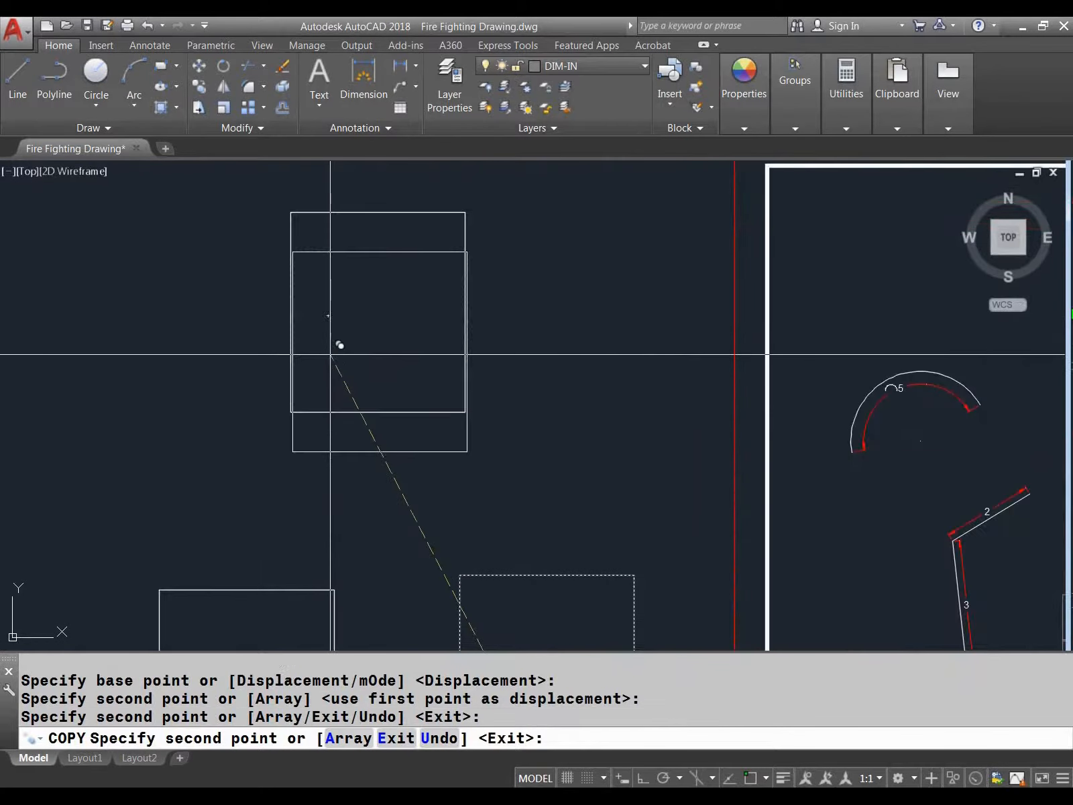
pyautogui.scroll(-4, 330, 354)
pyautogui.click(238, 349)
pyautogui.click(372, 255)
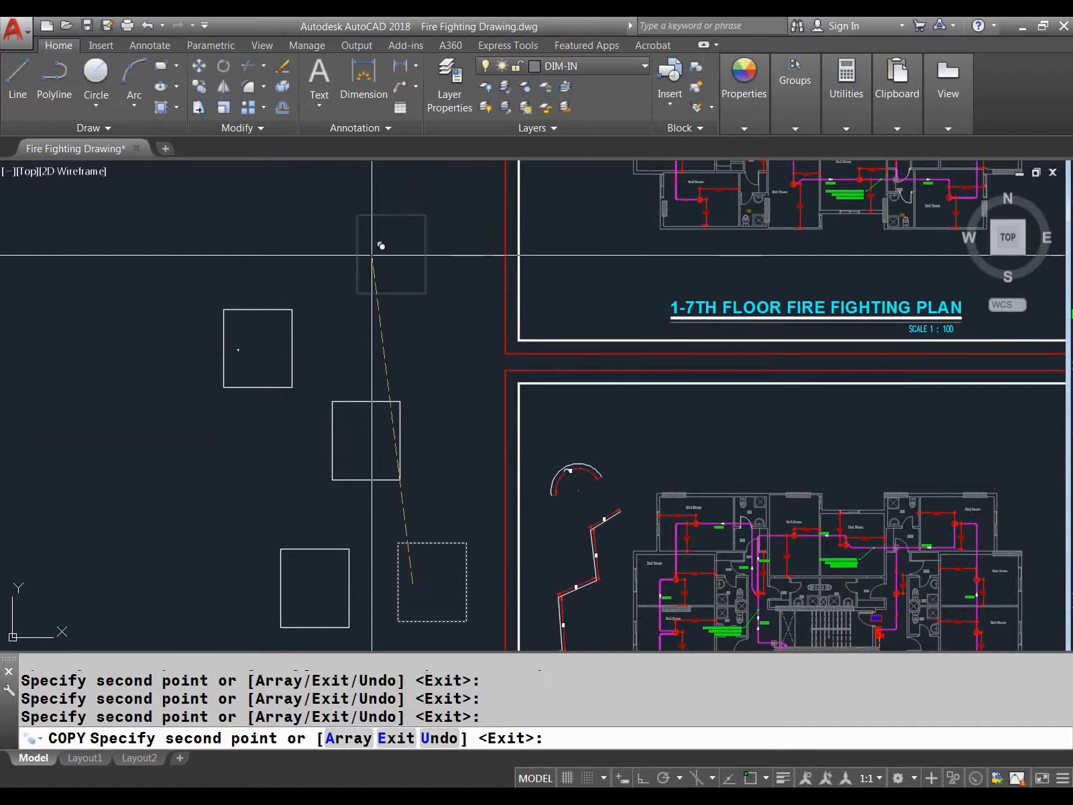
pyautogui.click(230, 207)
pyautogui.press('Escape')
pyautogui.scroll(-2, 381, 472)
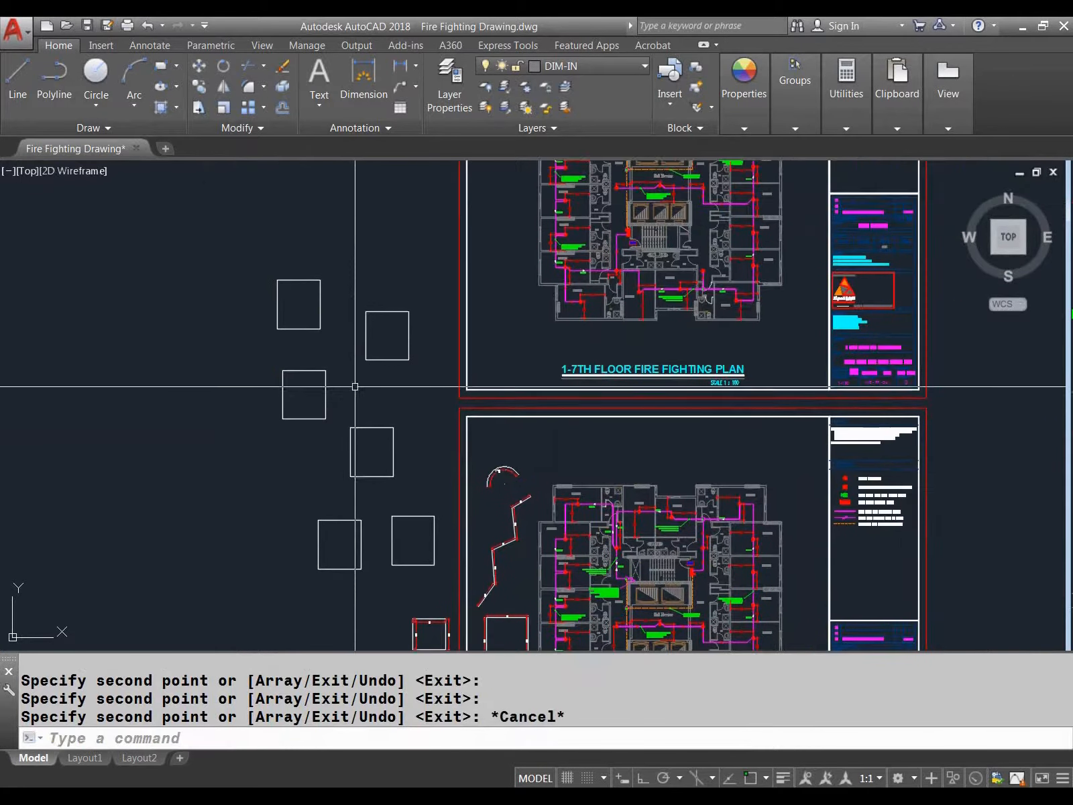
pyautogui.moveTo(339, 462); pyautogui.dragTo(355, 490, button='middle')
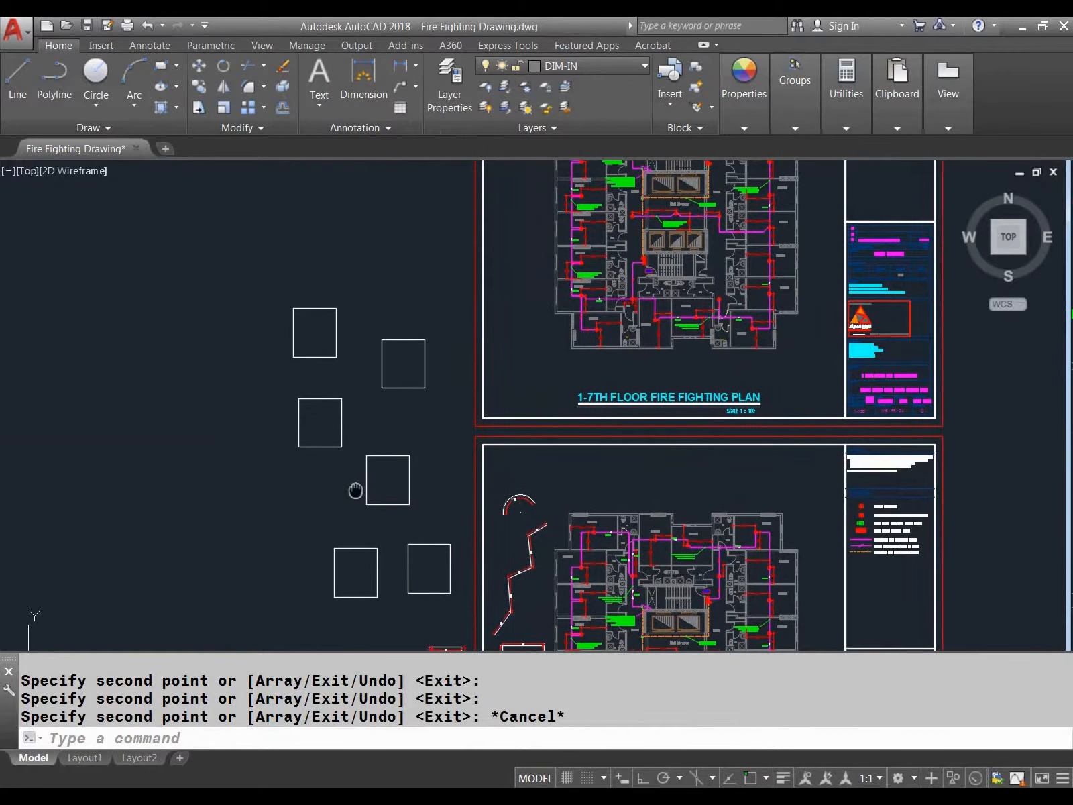
# Stretch the left sides of the two upper-left rectangle copies about 4 units to the left with Ortho on
pyautogui.press('Escape')
pyautogui.write('s')
pyautogui.press('Return')
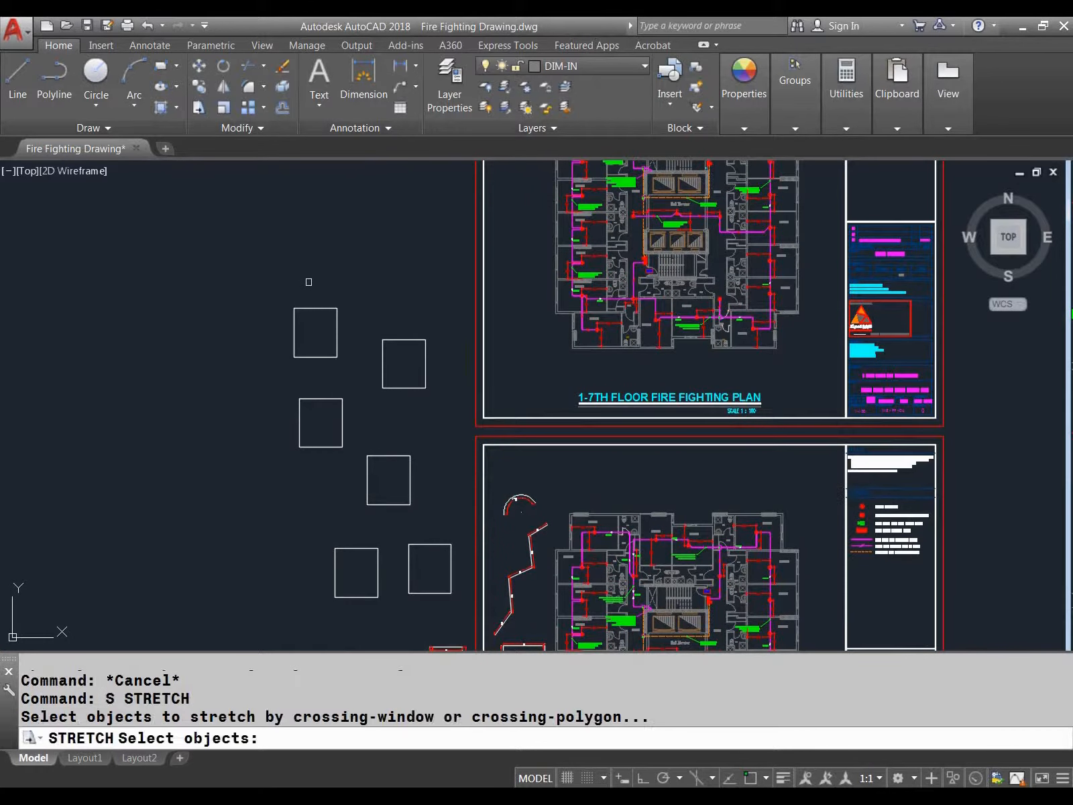
pyautogui.click(309, 281)
pyautogui.click(274, 484)
pyautogui.press('Return')
pyautogui.click(282, 503)
pyautogui.press('F8')
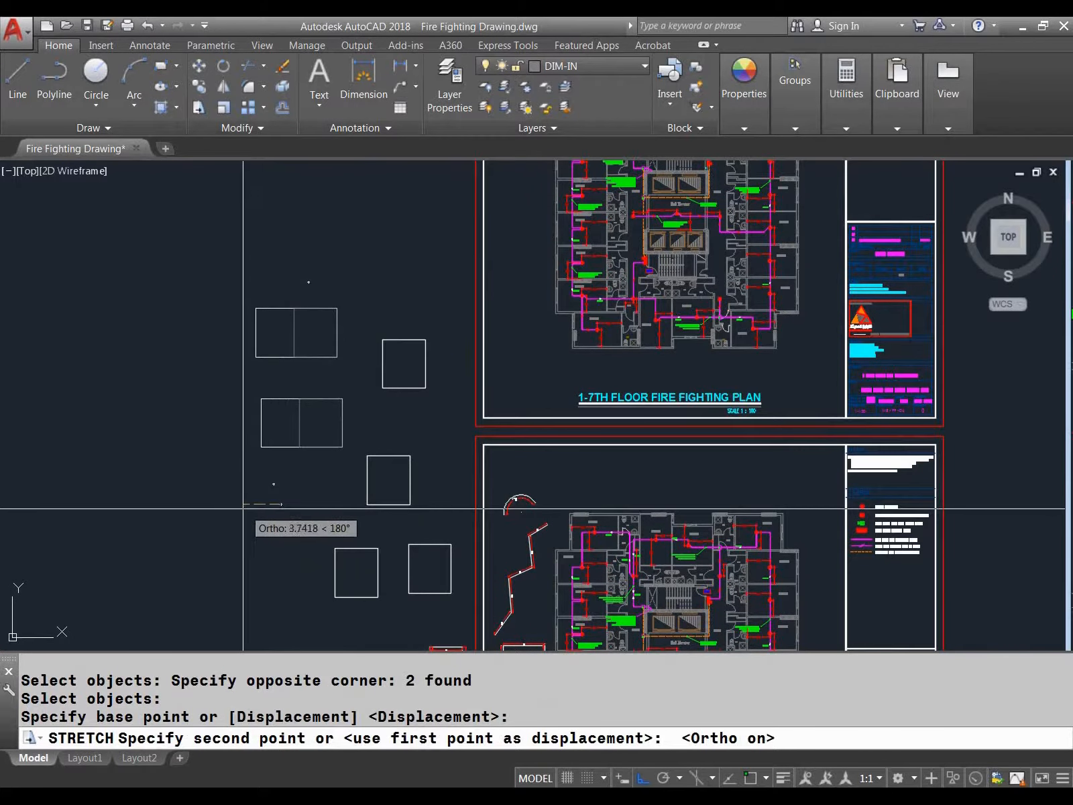
pyautogui.click(241, 504)
# Stretch the bottom edge of the lower of the two widened rectangles downward to make it taller
pyautogui.press('Return')
pyautogui.click(354, 430)
pyautogui.click(208, 460)
pyautogui.press('Return')
pyautogui.click(341, 442)
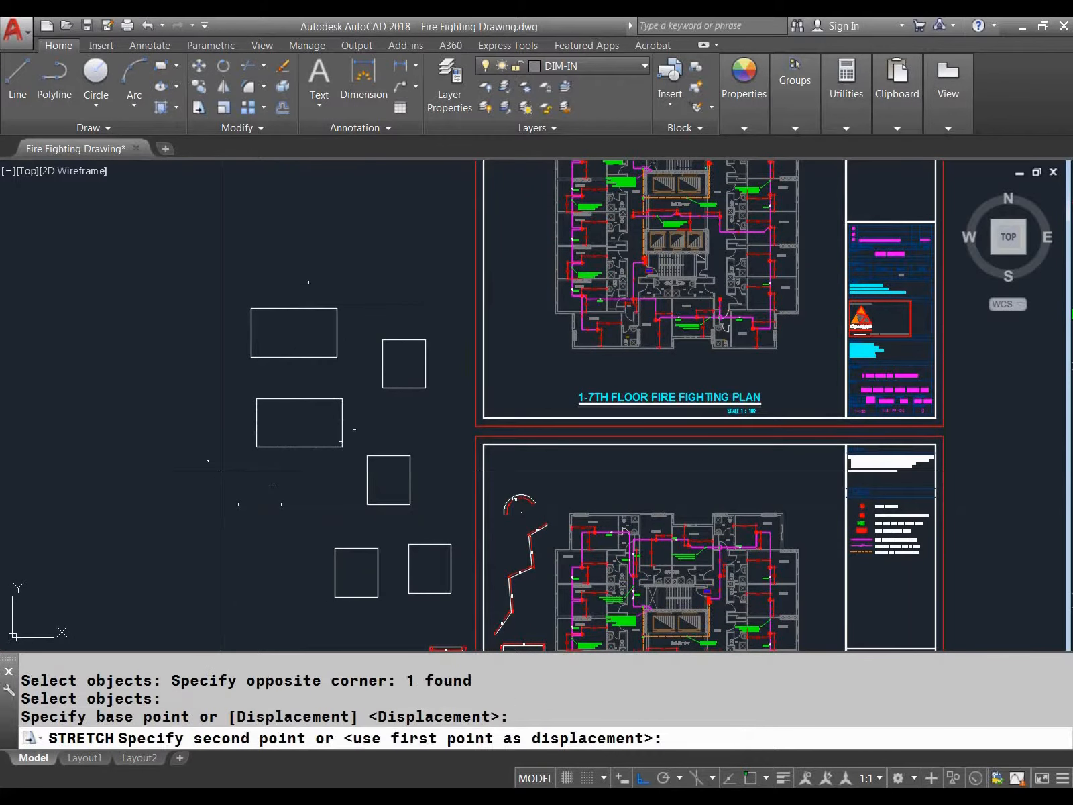
pyautogui.press('Escape')
pyautogui.moveTo(354, 469); pyautogui.dragTo(290, 424, button='middle')
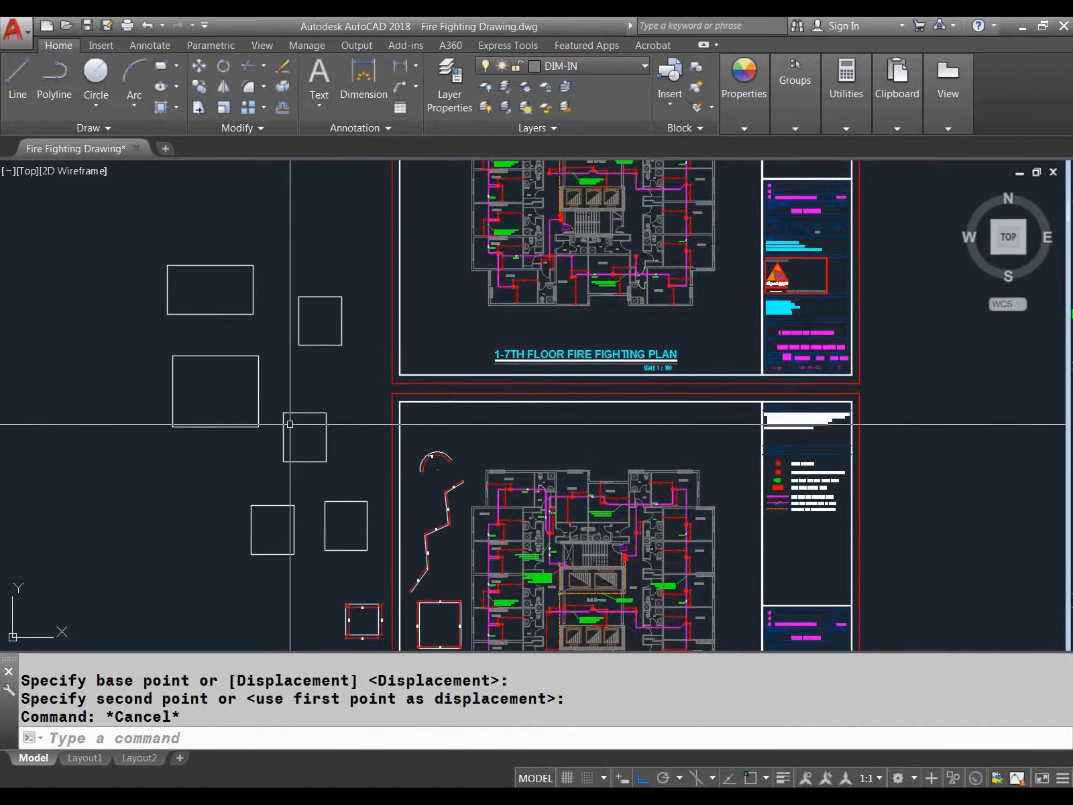
pyautogui.scroll(-2, 305, 459)
pyautogui.moveTo(332, 501); pyautogui.dragTo(375, 450, button='middle')
pyautogui.moveTo(356, 529); pyautogui.dragTo(381, 507, button='middle')
pyautogui.moveTo(287, 447)
pyautogui.mouseDown(button='middle')
pyautogui.moveTo(343, 422)
pyautogui.moveTo(383, 446)
pyautogui.mouseUp(button='middle')
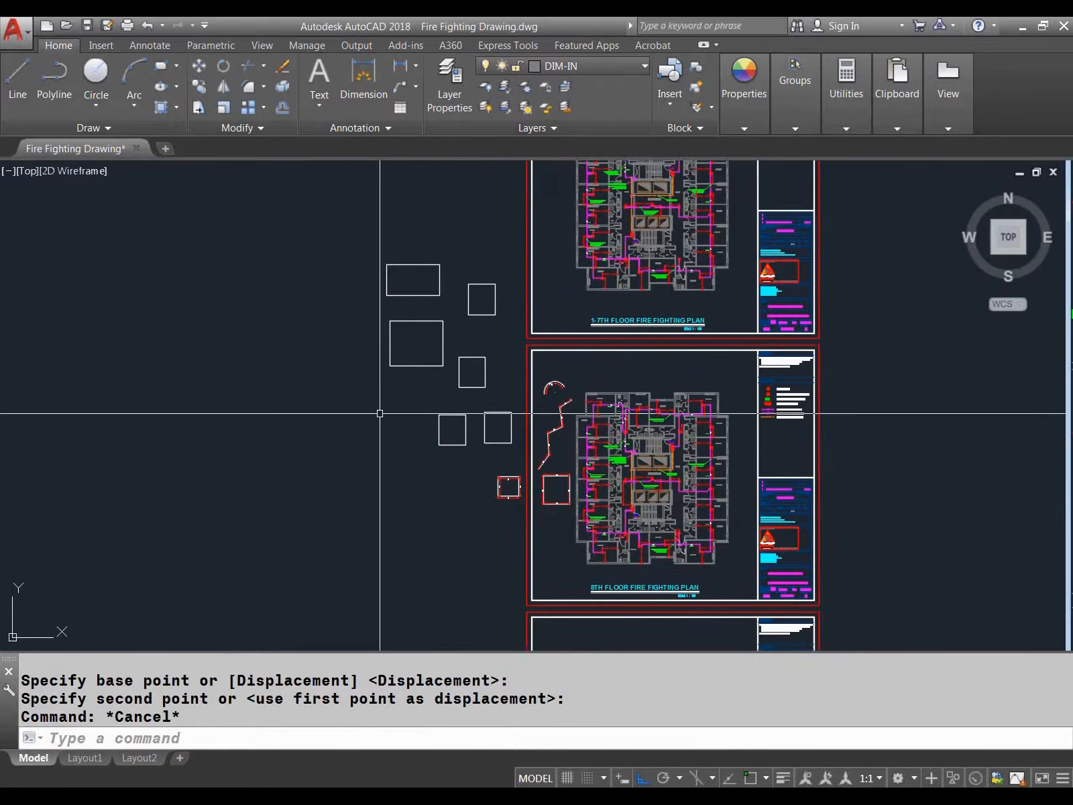
# Run RECDIMS on all six undimensioned rectangles outside the sheet border and insert the size table in the empty area to their lower left
pyautogui.press('Escape')
pyautogui.press('Escape')
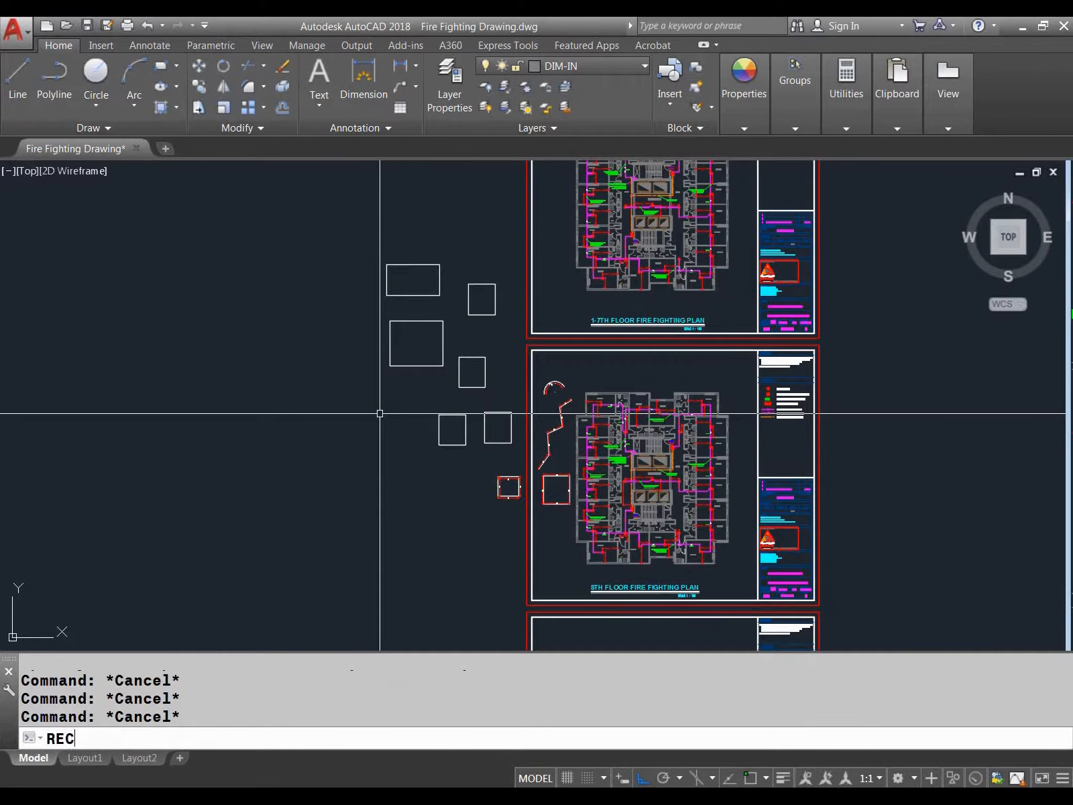
pyautogui.write('RECDIMS')
pyautogui.press('Return')
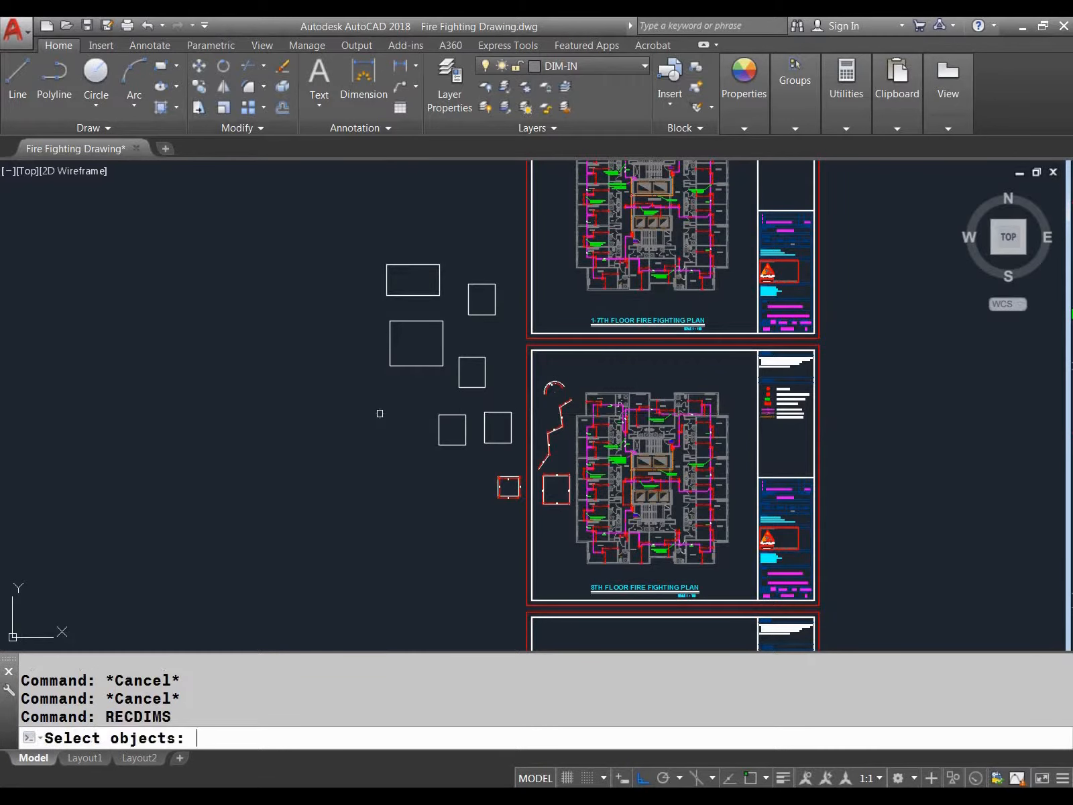
pyautogui.click(483, 241)
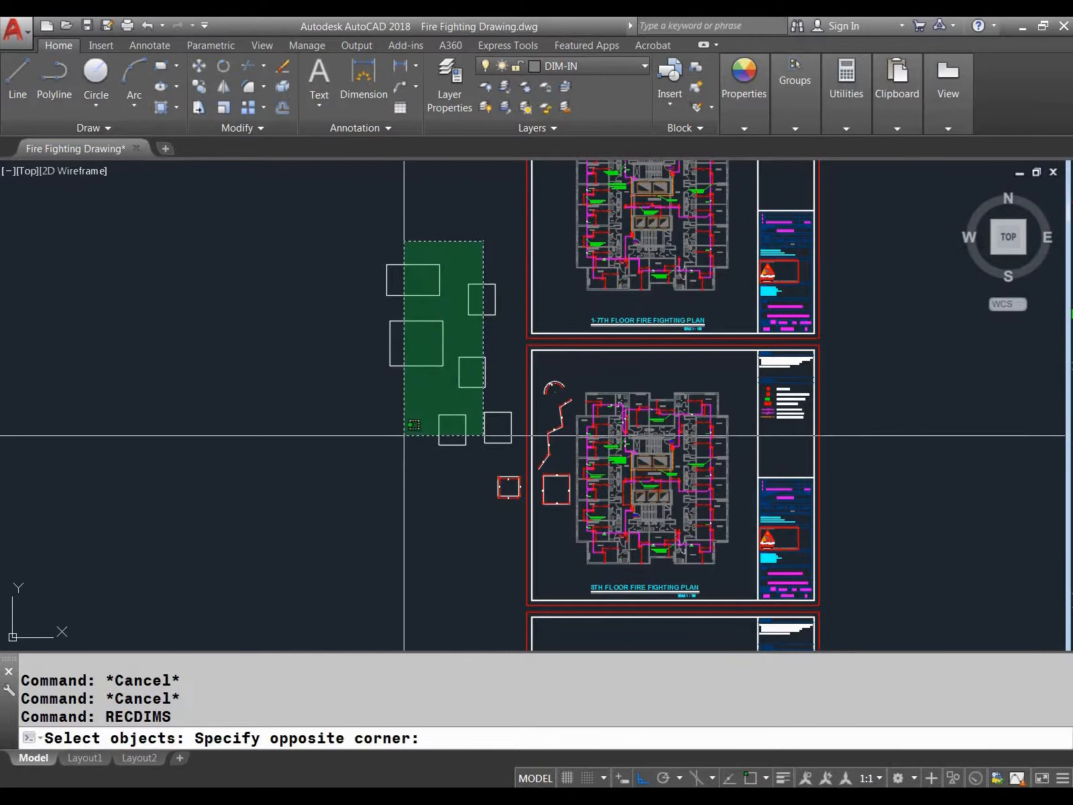
pyautogui.click(394, 445)
pyautogui.click(498, 385)
pyautogui.click(433, 484)
pyautogui.moveTo(434, 487); pyautogui.dragTo(452, 488, button='middle')
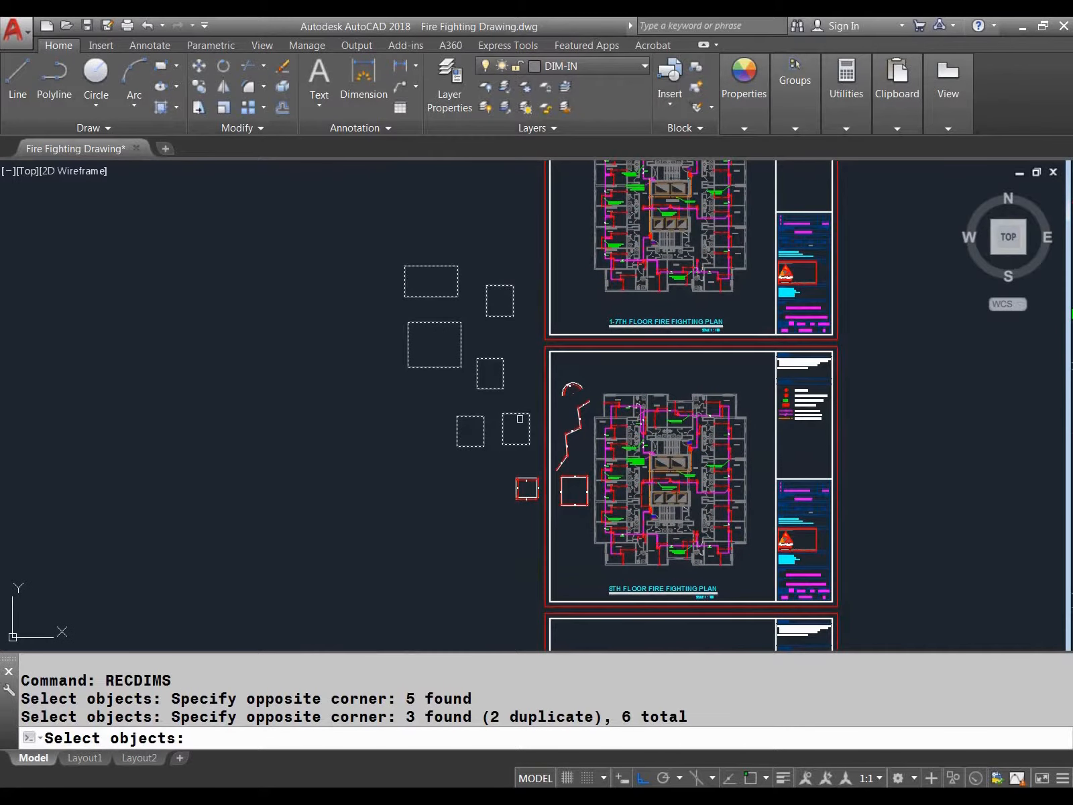
pyautogui.moveTo(448, 345); pyautogui.dragTo(433, 412, button='middle')
pyautogui.scroll(4, 472, 393)
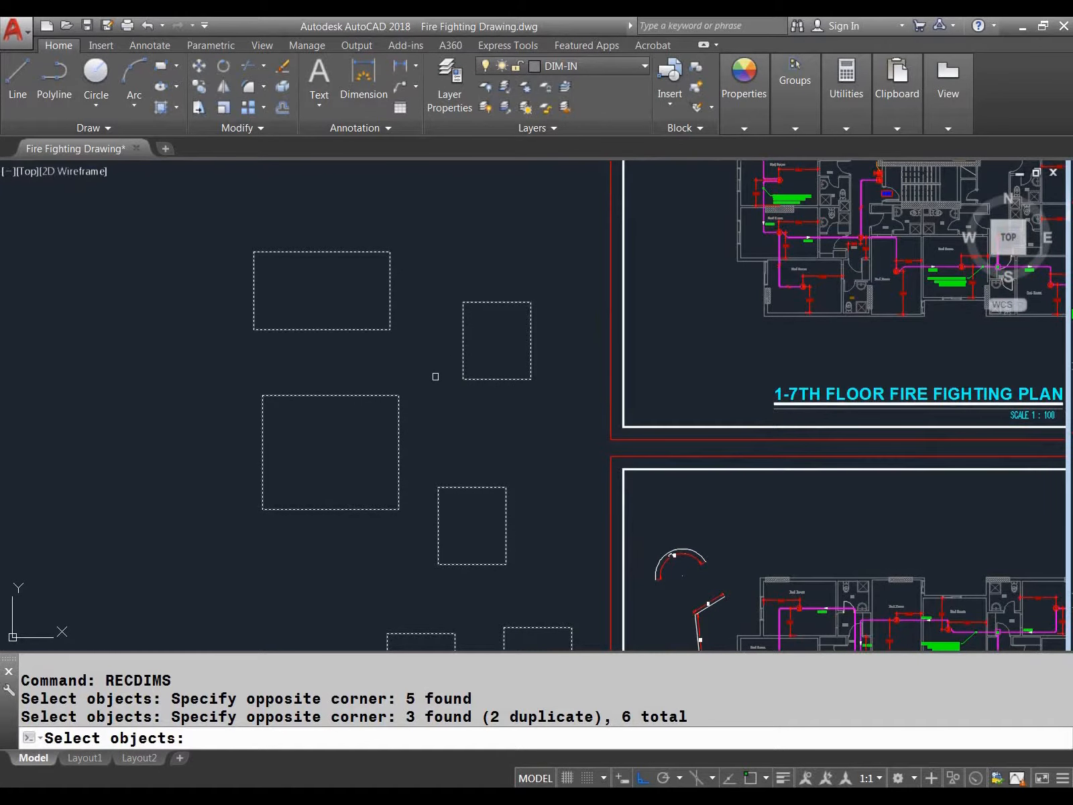
pyautogui.scroll(-4, 435, 376)
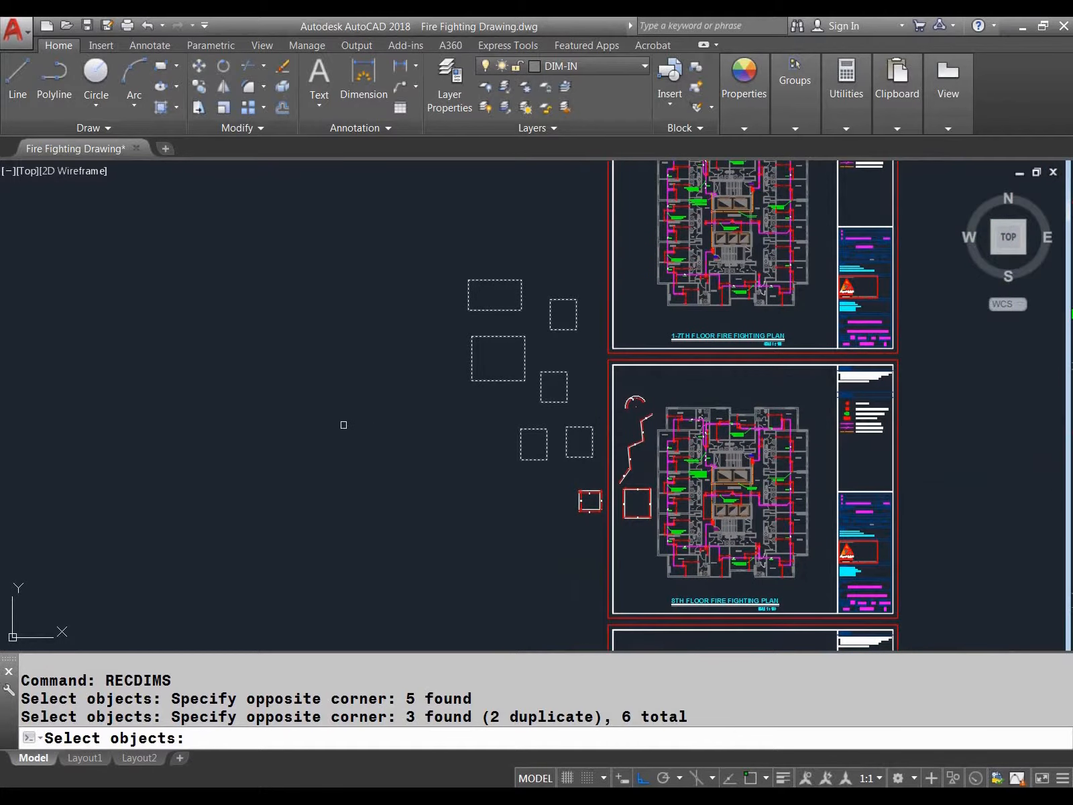
pyautogui.press('Return')
pyautogui.moveTo(342, 426); pyautogui.dragTo(405, 374, button='middle')
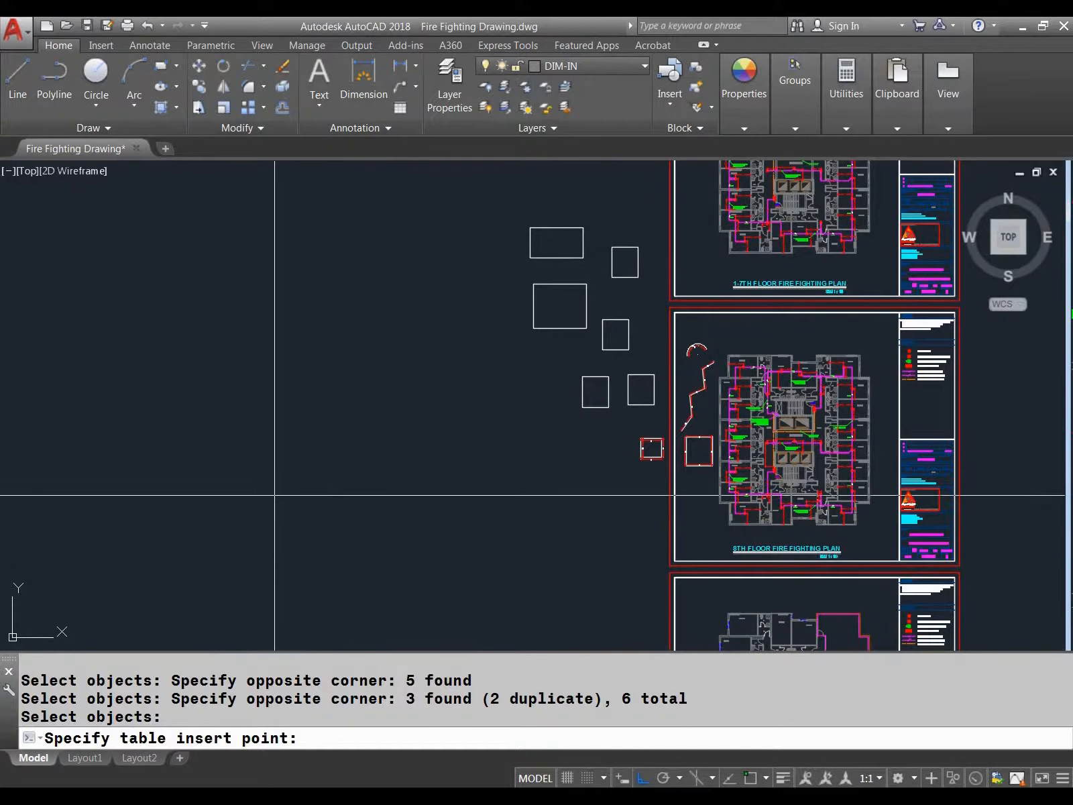
pyautogui.click(158, 466)
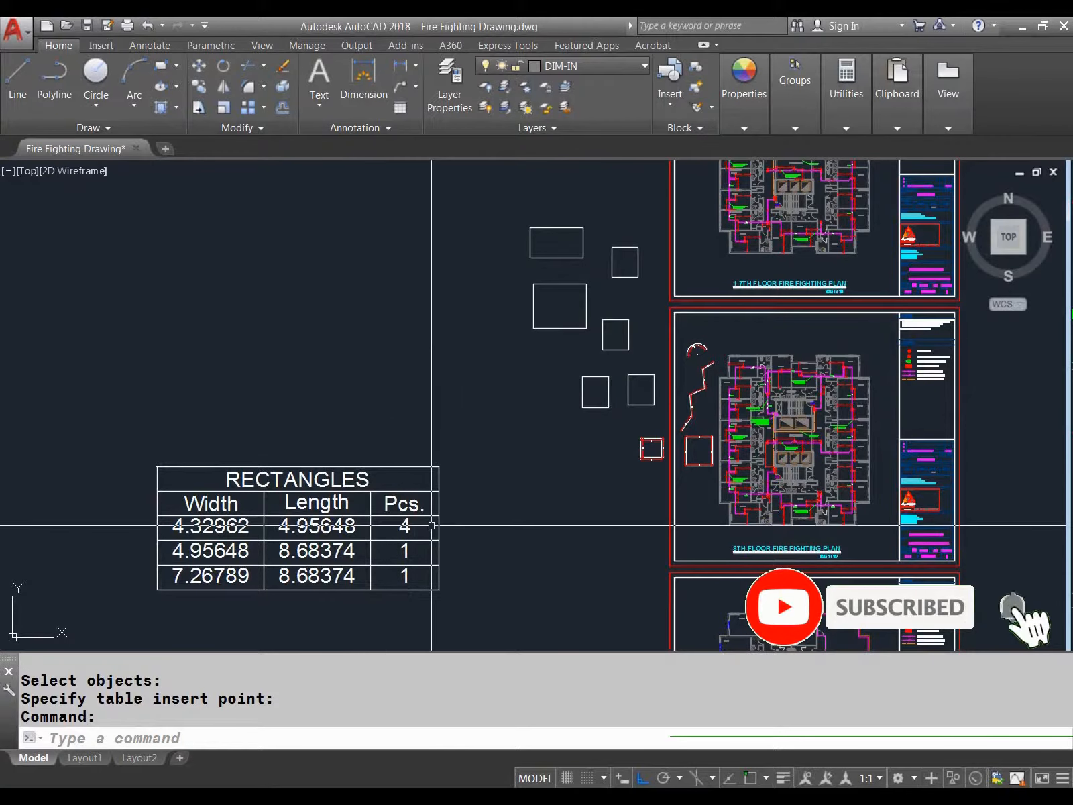
# Copy the upper small undimensioned rectangle once, placing the copy straight above the original with Ortho on
pyautogui.moveTo(527, 391)
pyautogui.mouseDown(button='middle')
pyautogui.moveTo(495, 470)
pyautogui.moveTo(479, 445)
pyautogui.moveTo(491, 450)
pyautogui.moveTo(434, 449)
pyautogui.mouseUp(button='middle')
pyautogui.press('Escape')
pyautogui.write('CO')
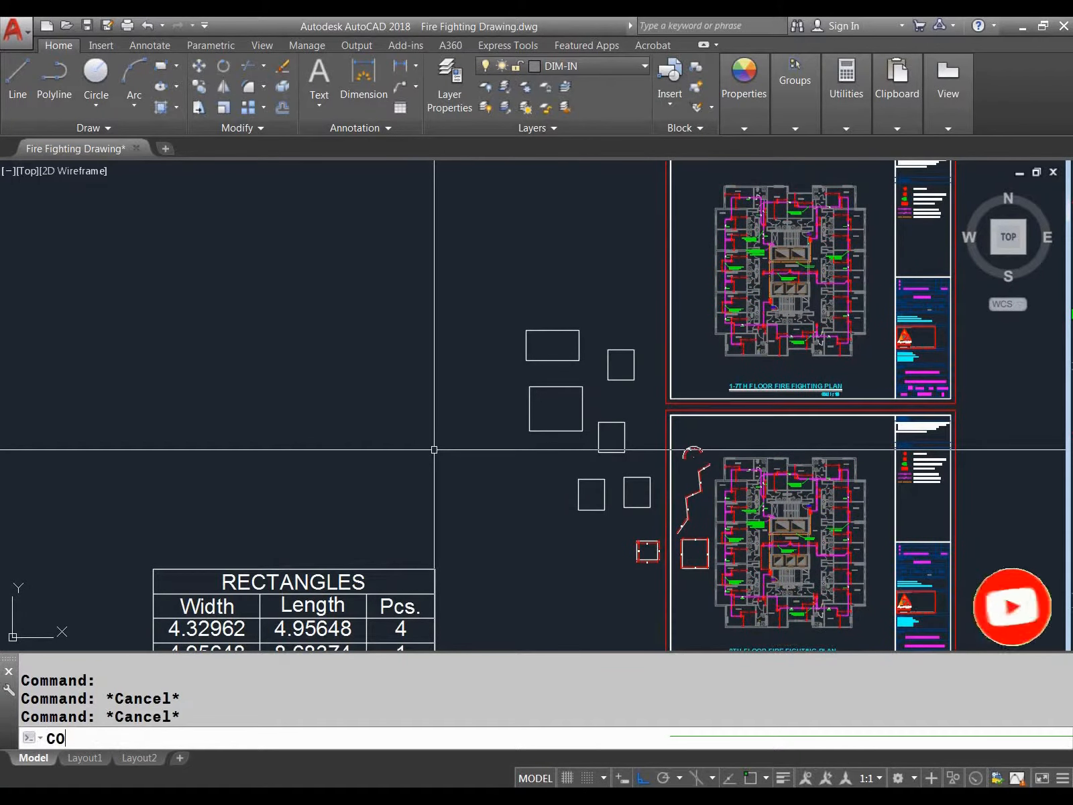
pyautogui.press('space')
pyautogui.click(624, 335)
pyautogui.click(609, 382)
pyautogui.press('space')
pyautogui.click(620, 357)
pyautogui.click(586, 250)
pyautogui.press('Escape')
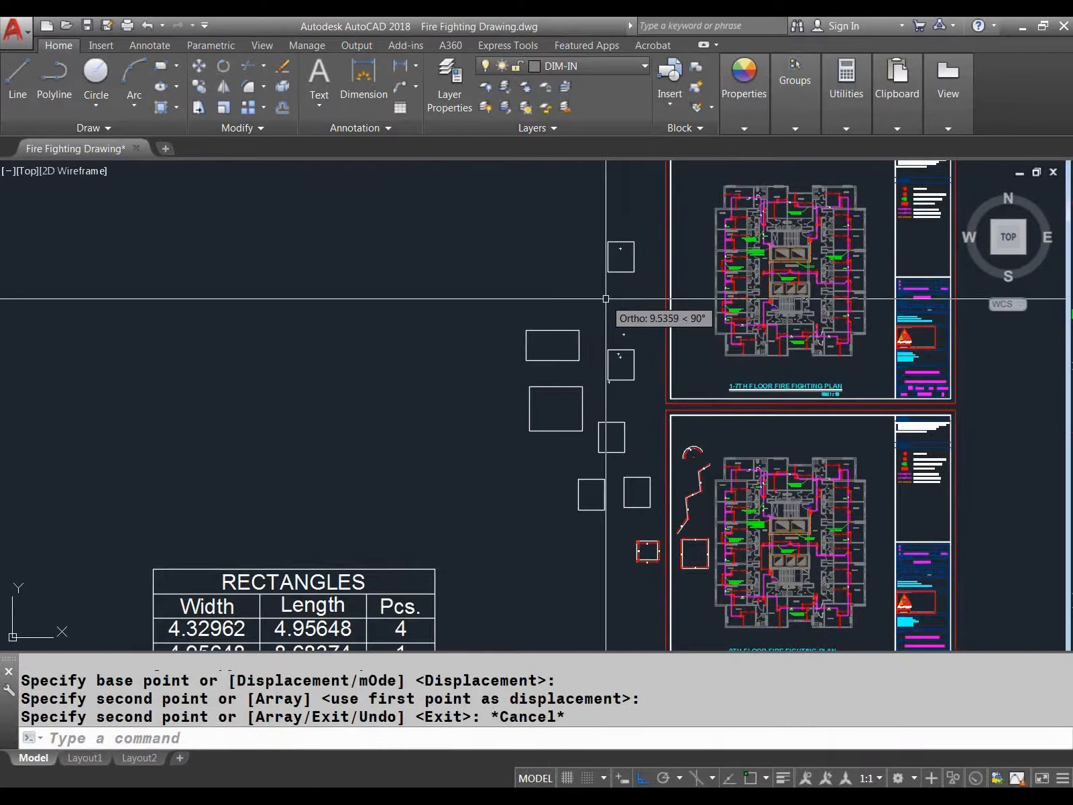
pyautogui.press('Escape')
# Stretch the top edge of the upper widened rectangle upward to make it about 8.5 units tall
pyautogui.write('S')
pyautogui.press('space')
pyautogui.click(599, 318)
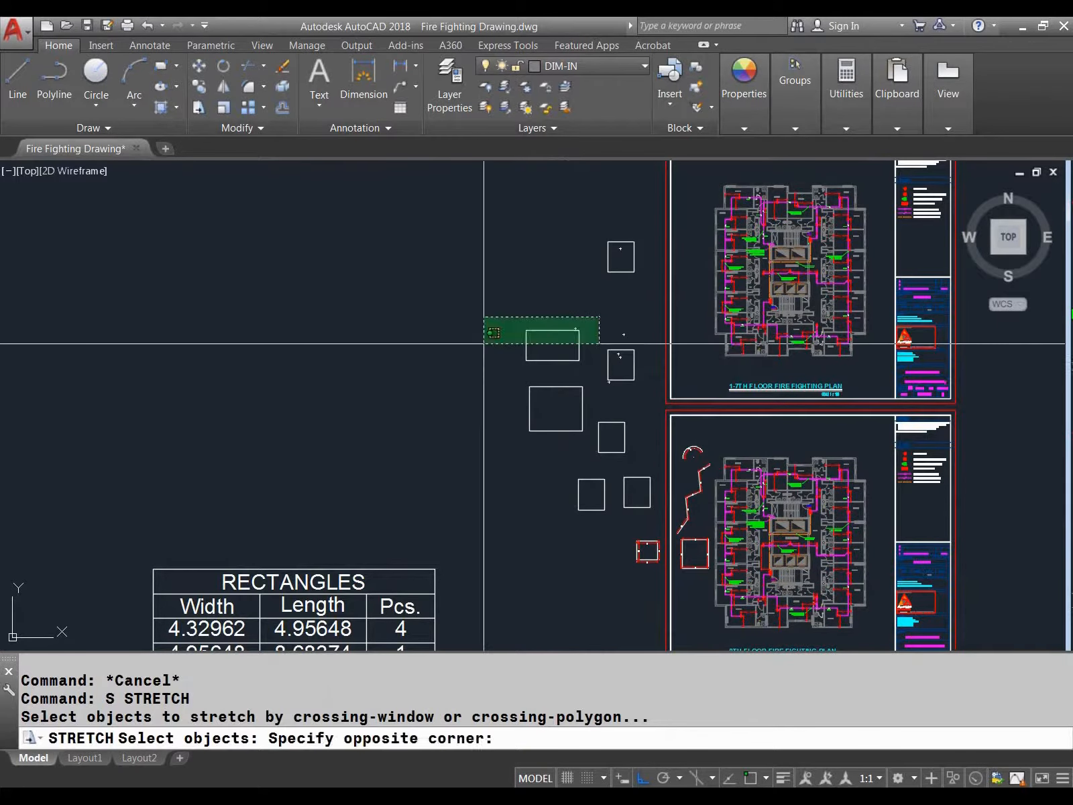
pyautogui.click(456, 346)
pyautogui.press('space')
pyautogui.click(456, 346)
pyautogui.click(455, 325)
pyautogui.press('Escape')
pyautogui.press('Escape')
pyautogui.press('Escape')
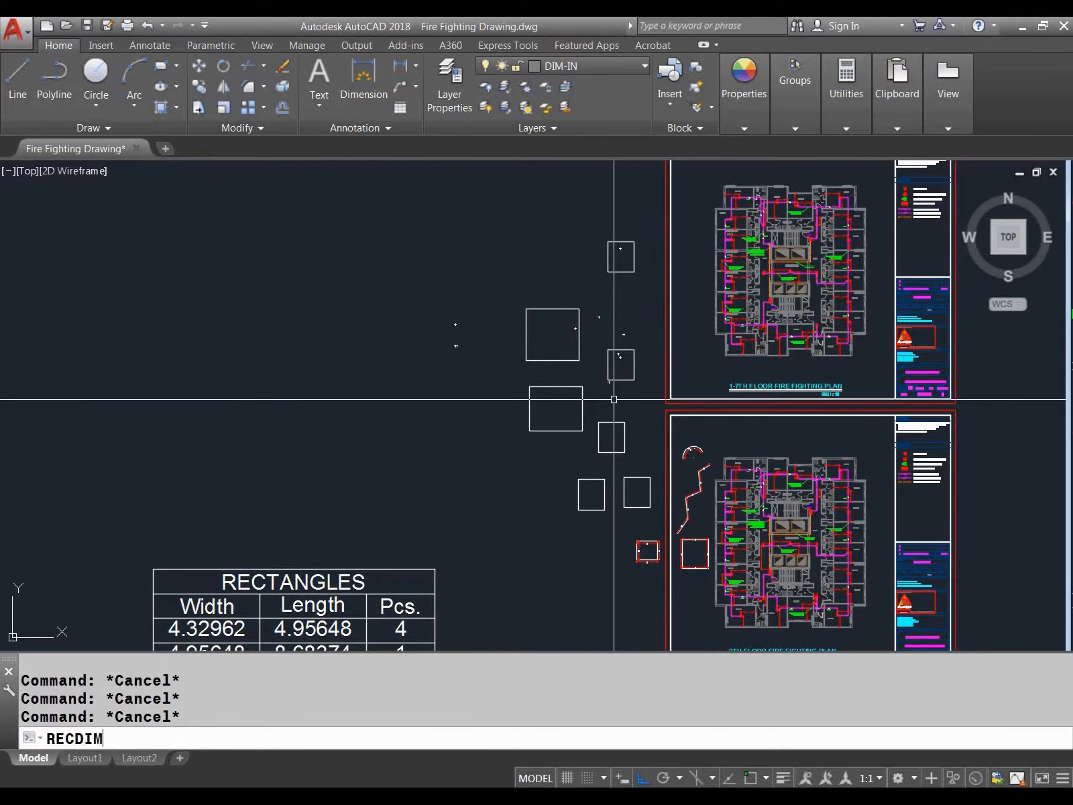
# Run RECDIMS on the two widened rectangles and the two upper small ones, inserting a second size table above the first
pyautogui.click(620, 212)
pyautogui.click(553, 390)
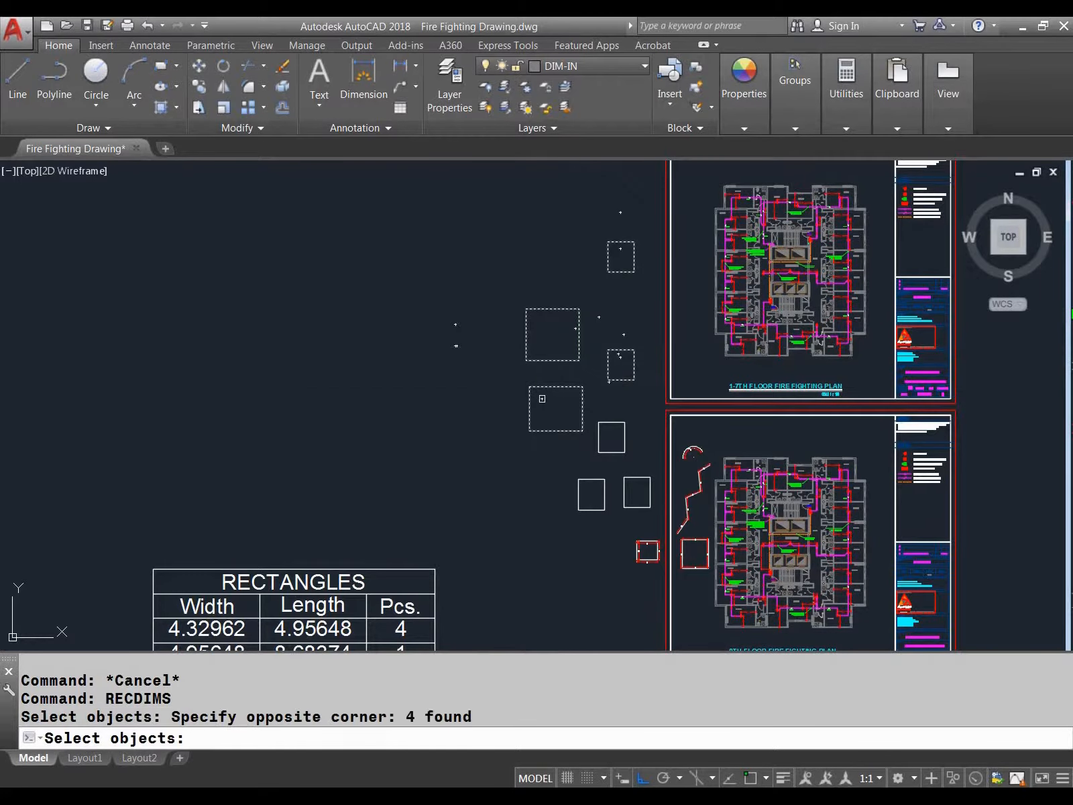
pyautogui.moveTo(513, 397); pyautogui.dragTo(528, 421, button='middle')
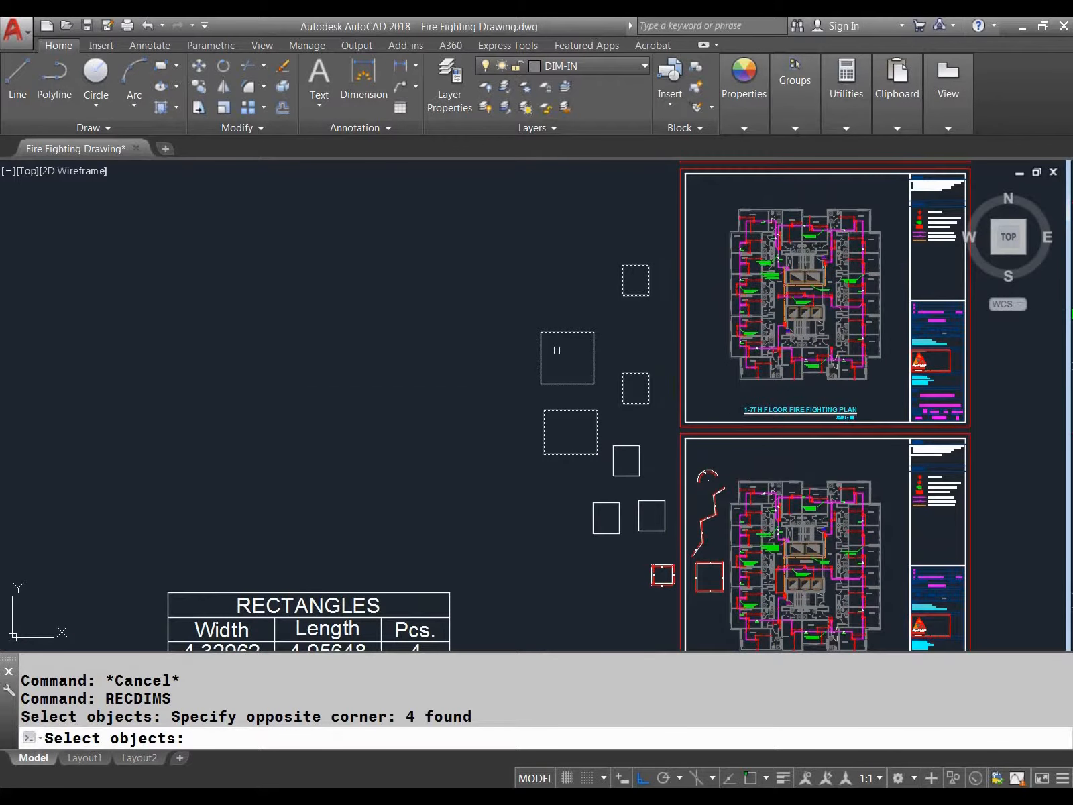
pyautogui.moveTo(445, 378); pyautogui.dragTo(464, 383, button='middle')
pyautogui.press('Return')
pyautogui.click(193, 358)
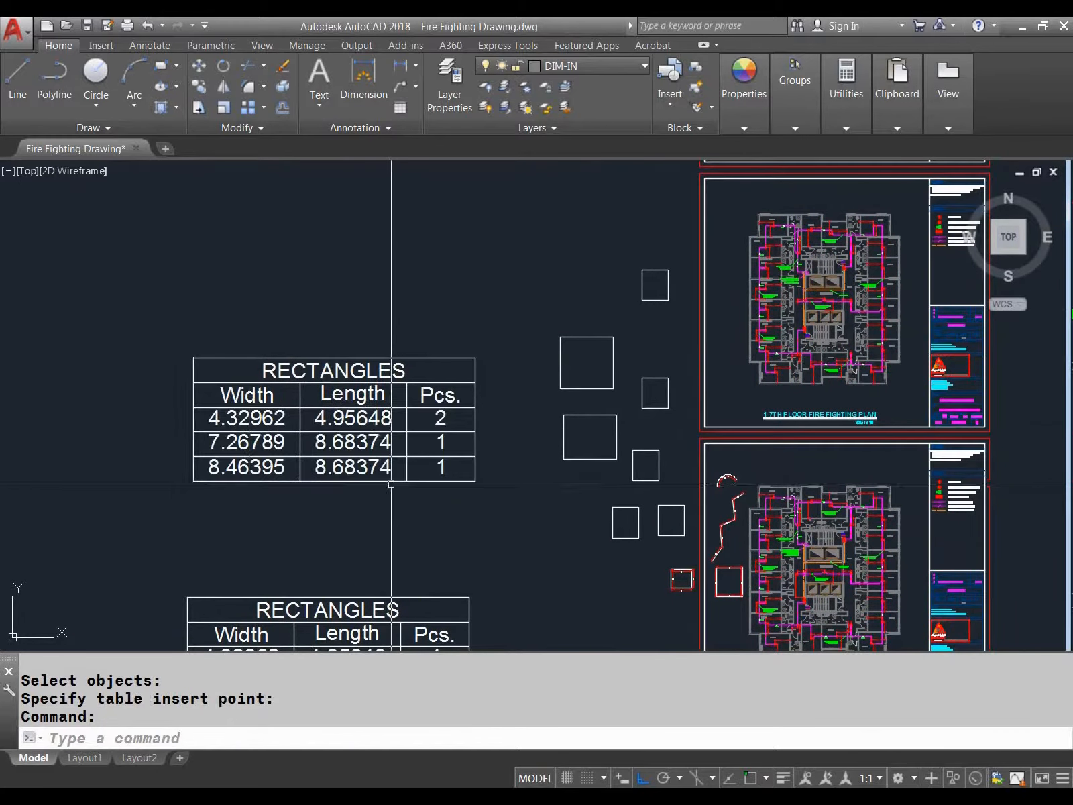
# Examine the two rectangle size tables alongside the undimensioned rectangles and the dimensioned shapes around the 8th floor sheet
pyautogui.moveTo(445, 450); pyautogui.dragTo(453, 379, button='middle')
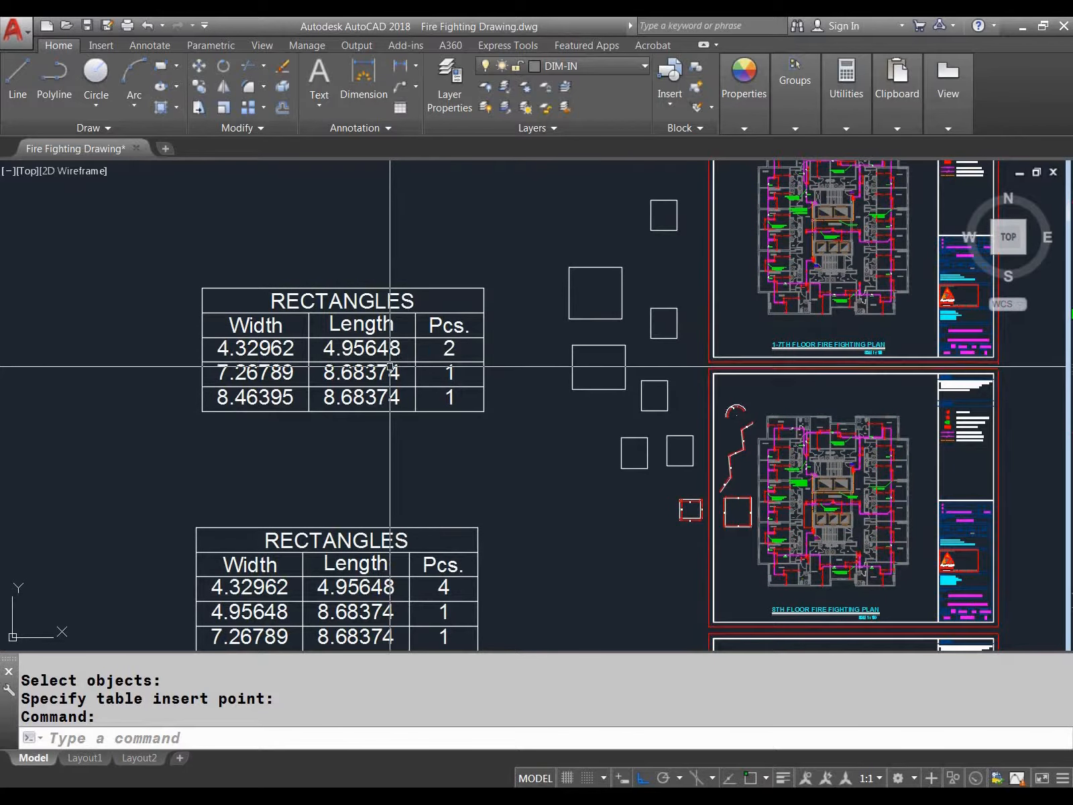
pyautogui.moveTo(324, 387); pyautogui.dragTo(314, 408, button='middle')
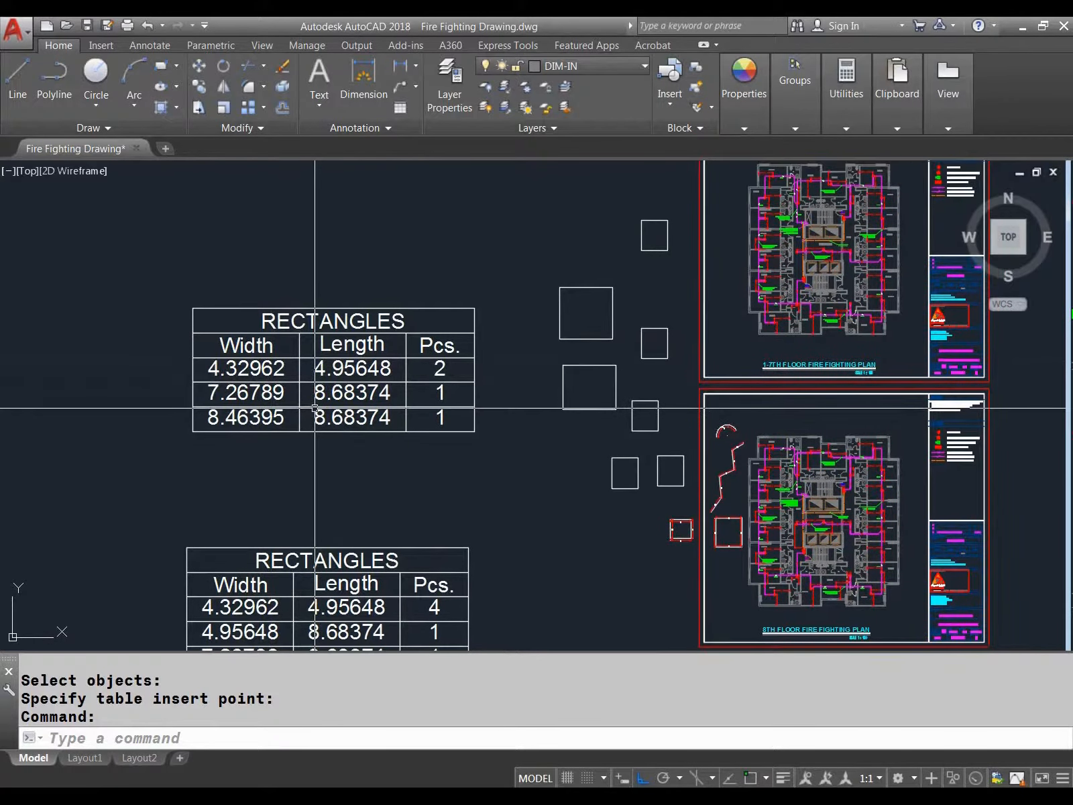
pyautogui.scroll(-2, 403, 429)
pyautogui.scroll(2, 557, 469)
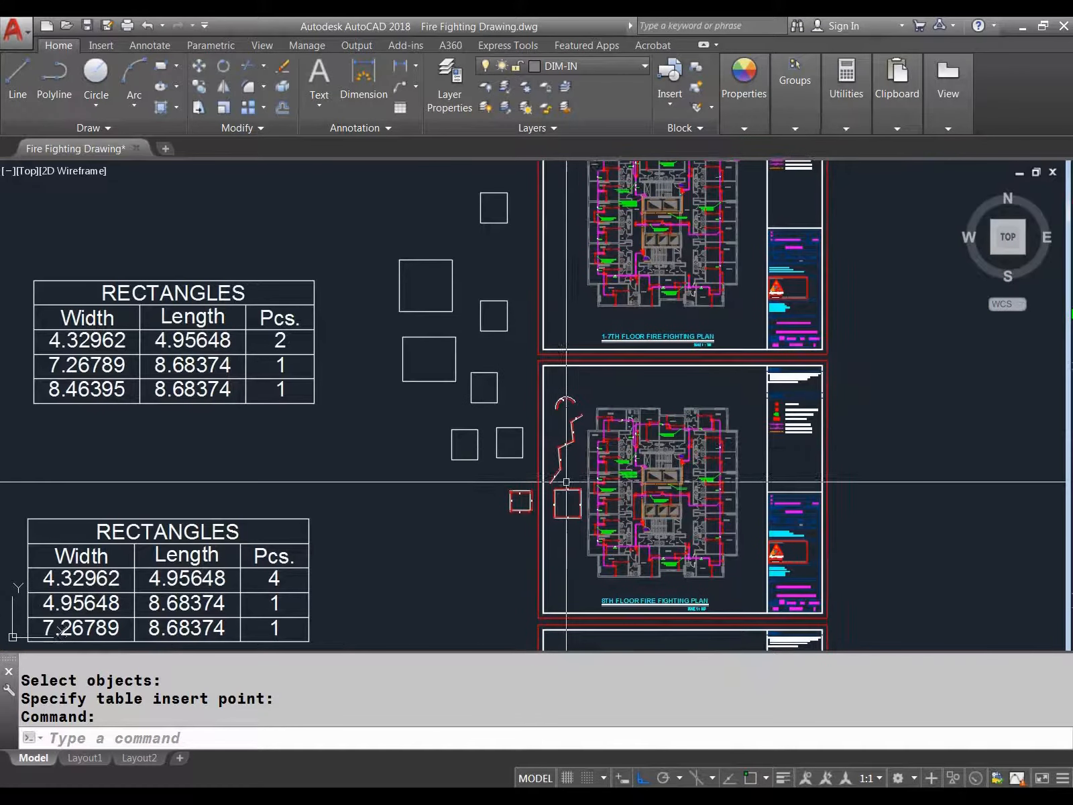
pyautogui.scroll(4, 567, 482)
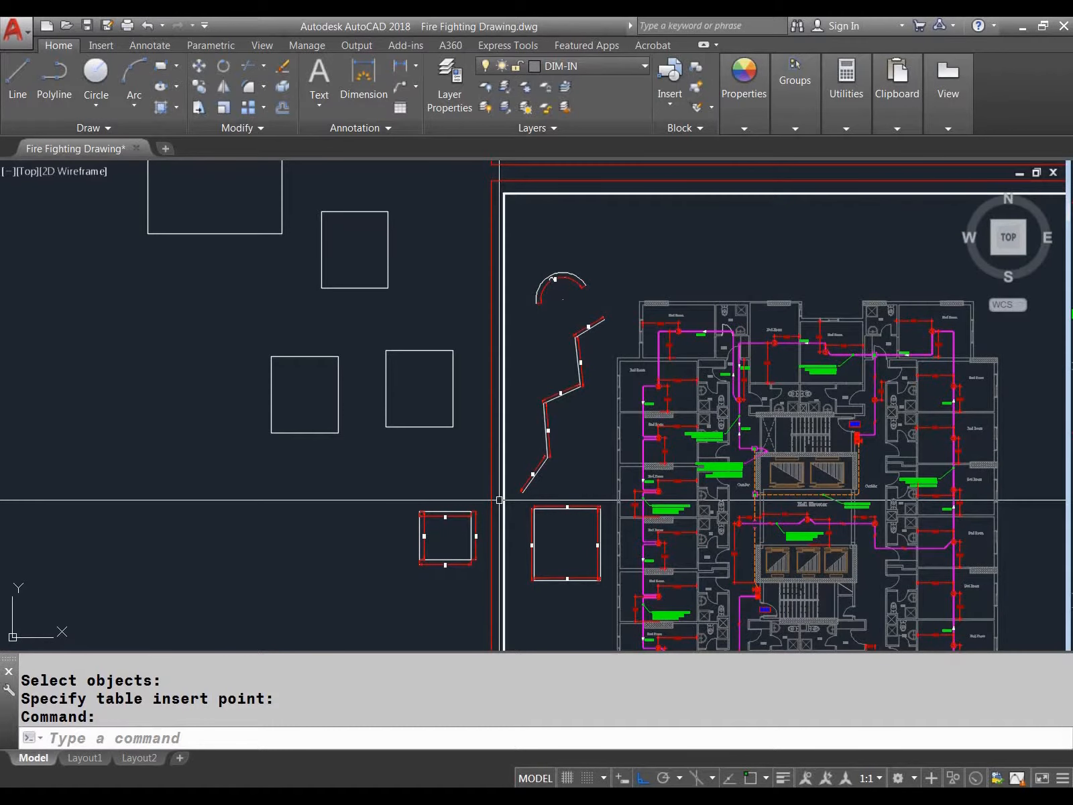
pyautogui.scroll(-2, 500, 500)
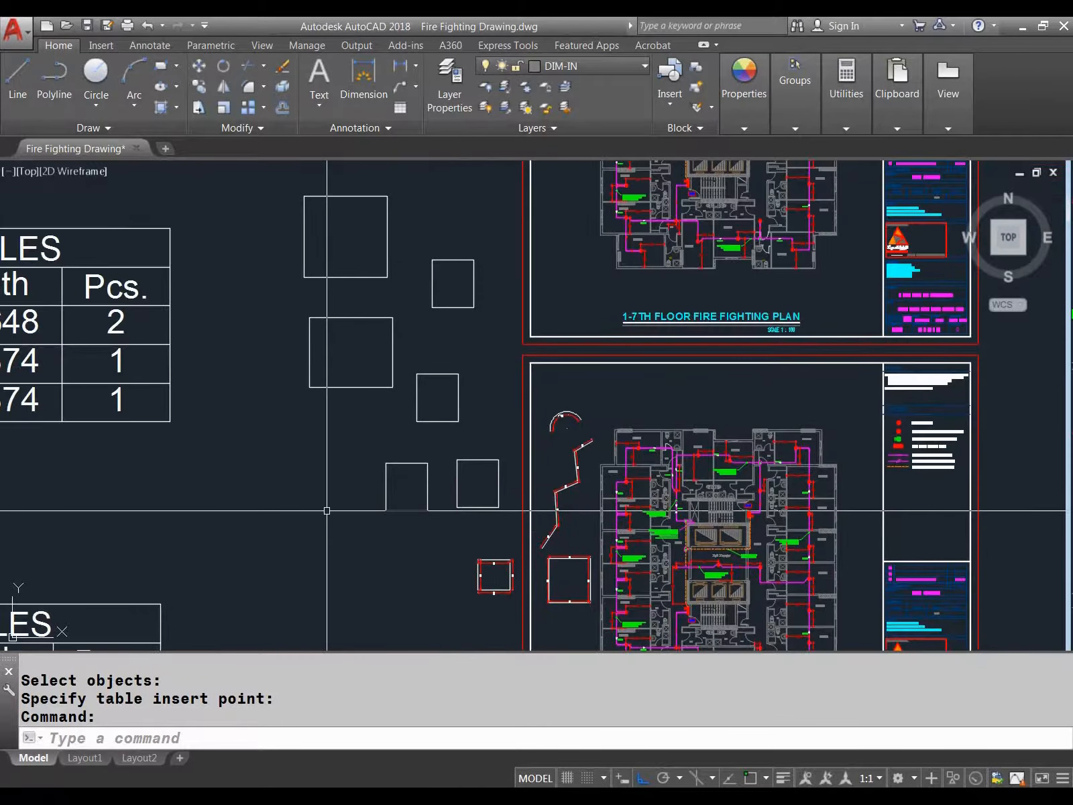
pyautogui.moveTo(326, 510); pyautogui.dragTo(434, 466, button='middle')
pyautogui.scroll(-4, 400, 486)
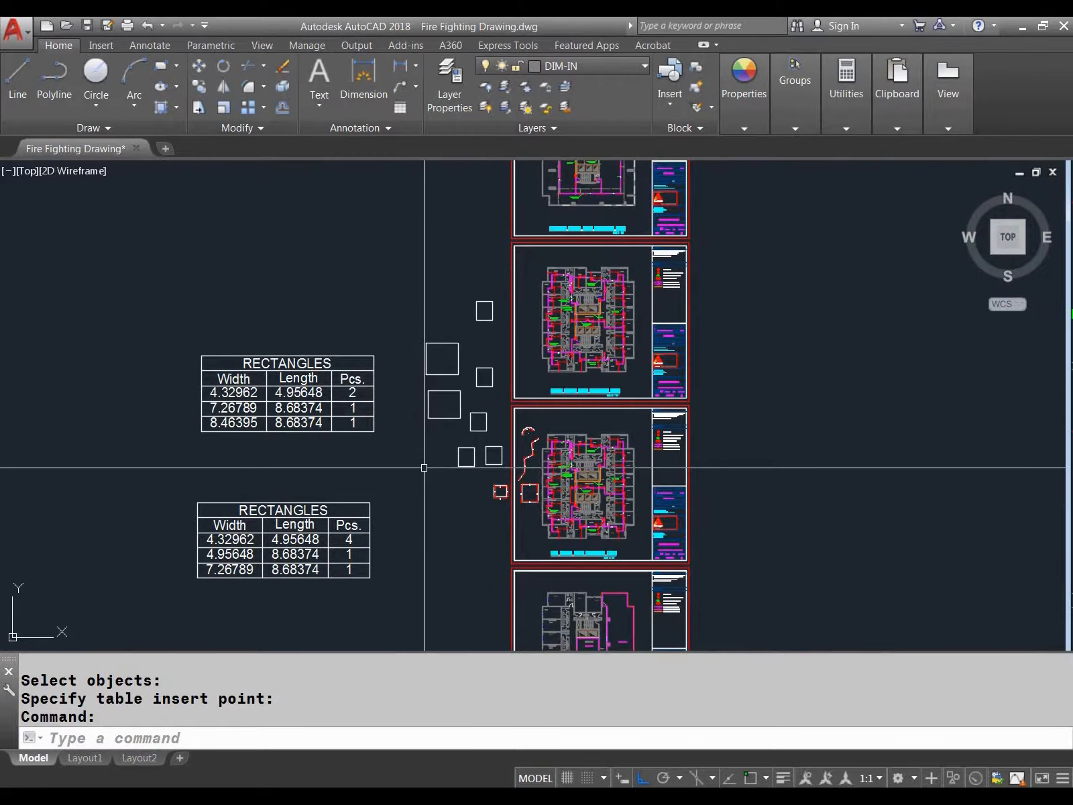